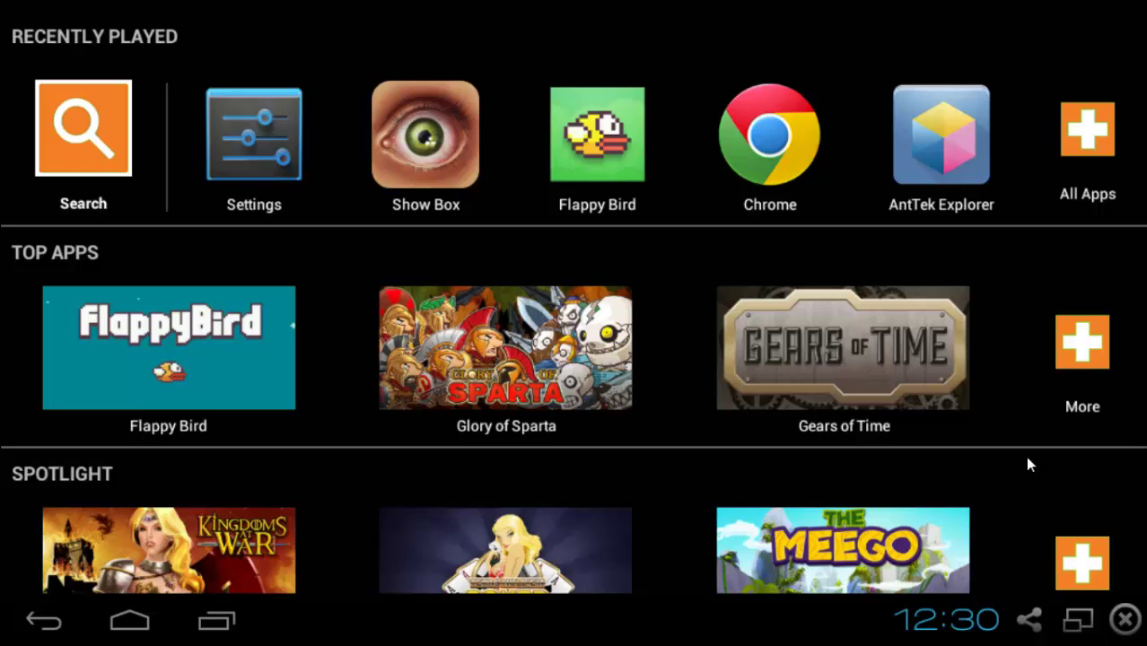
- Open the Search Apps page from the Search tile under Recently Played
left_click(77, 121)
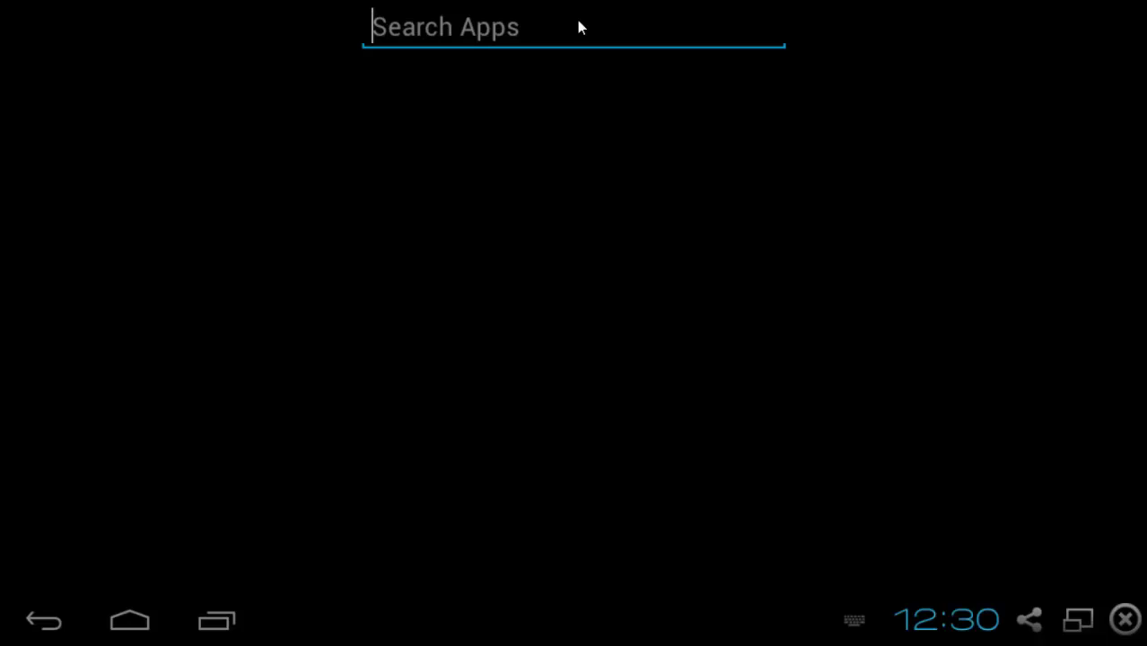
- Search the Play Store for 'google play store', browse the results, then go back
type("goo")
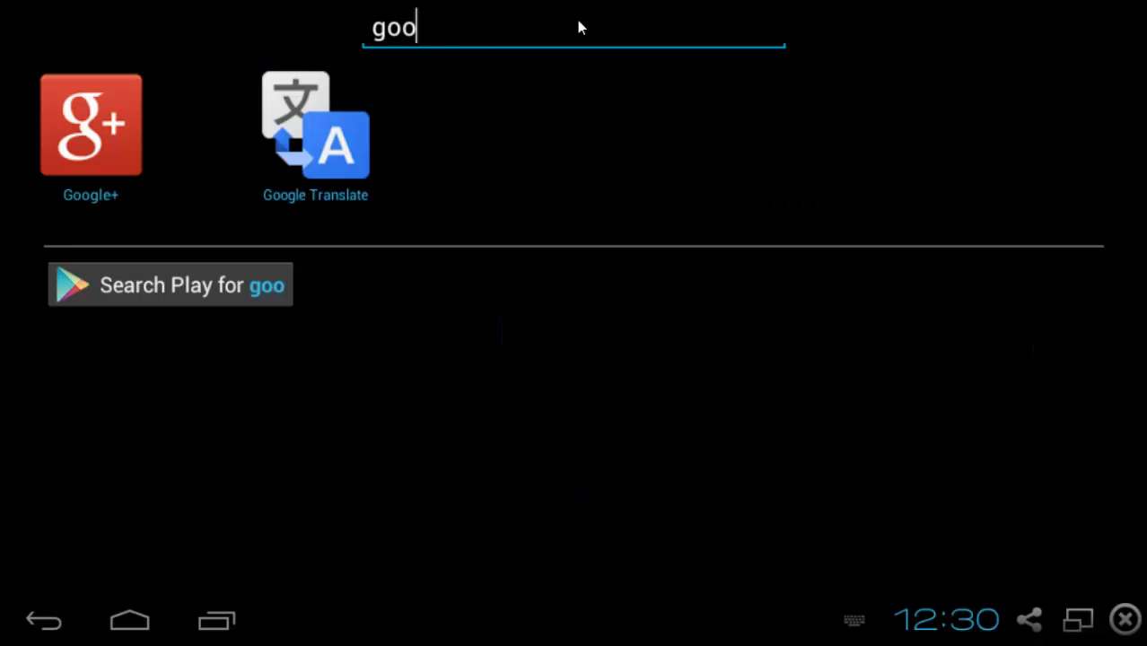
type("gle play store")
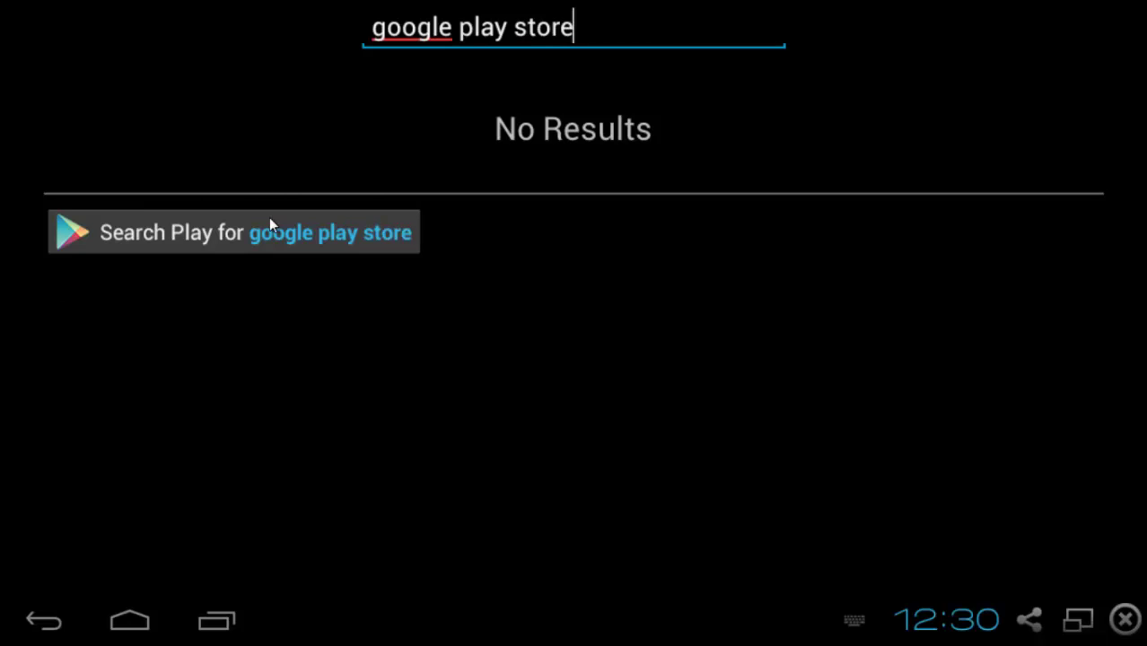
left_click(238, 221)
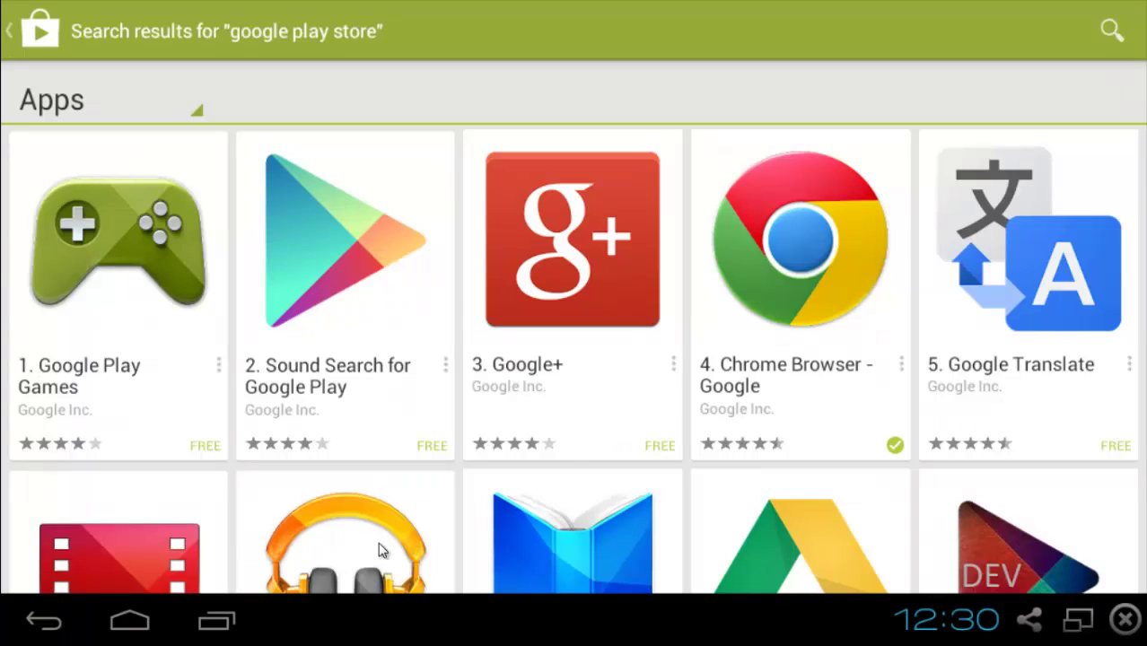
scroll(572, 460, "down", 5)
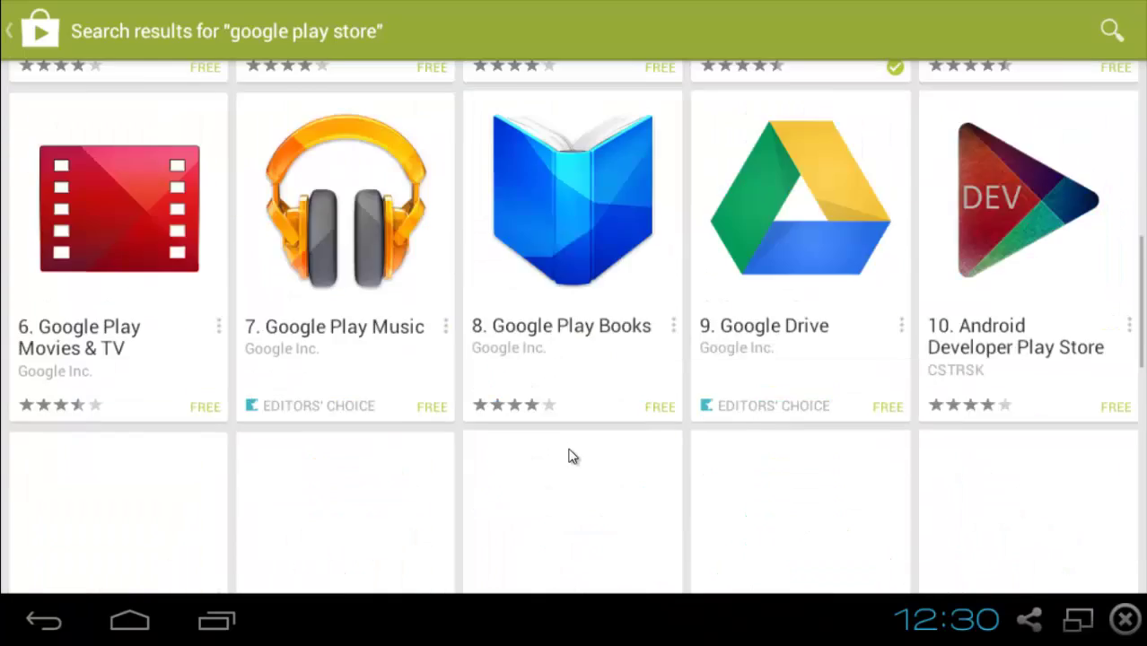
scroll(573, 458, "up", 4)
scroll(573, 458, "up", 1)
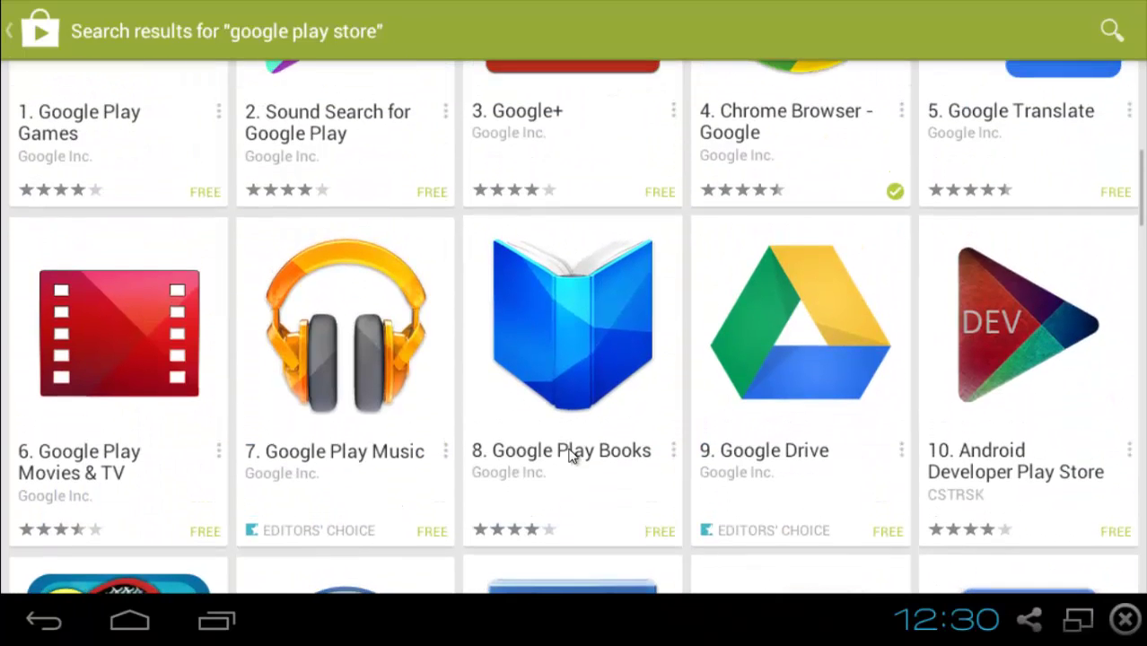
scroll(575, 460, "up", 3)
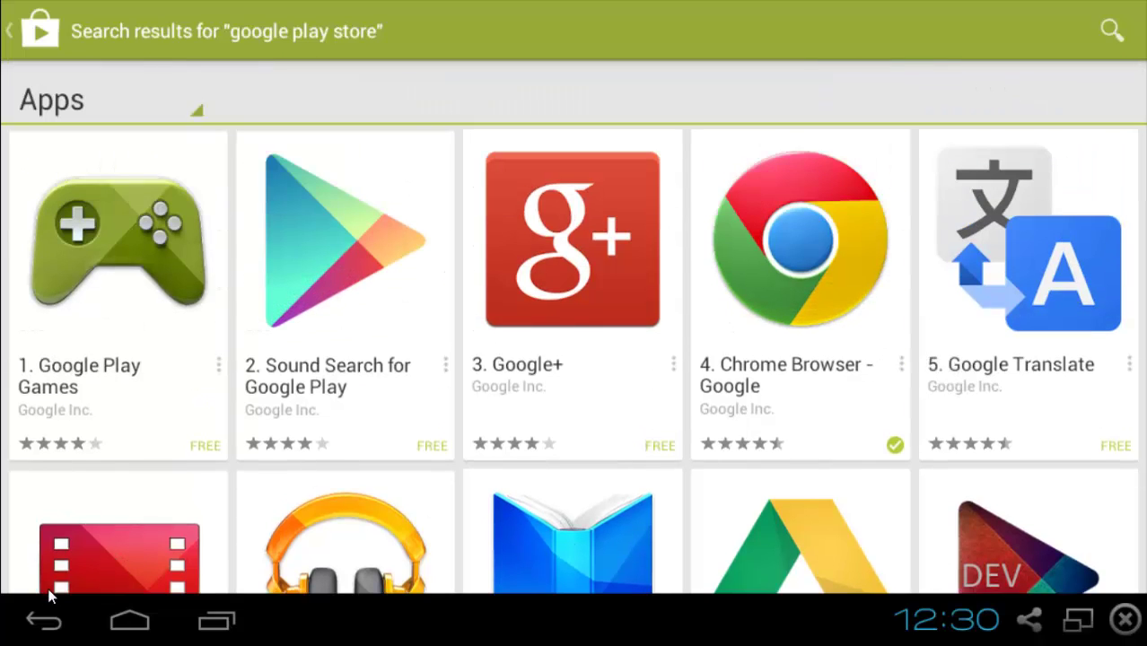
left_click(52, 618)
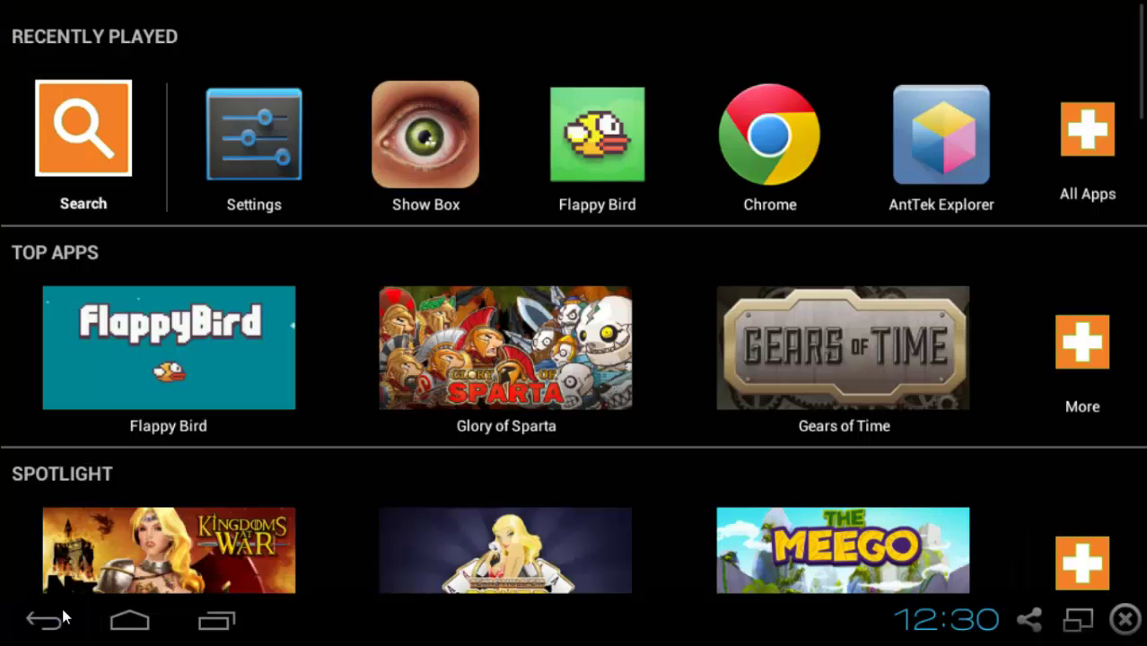
- Check the empty Recent Apps and Search screens, then open the All Apps list
left_click(223, 614)
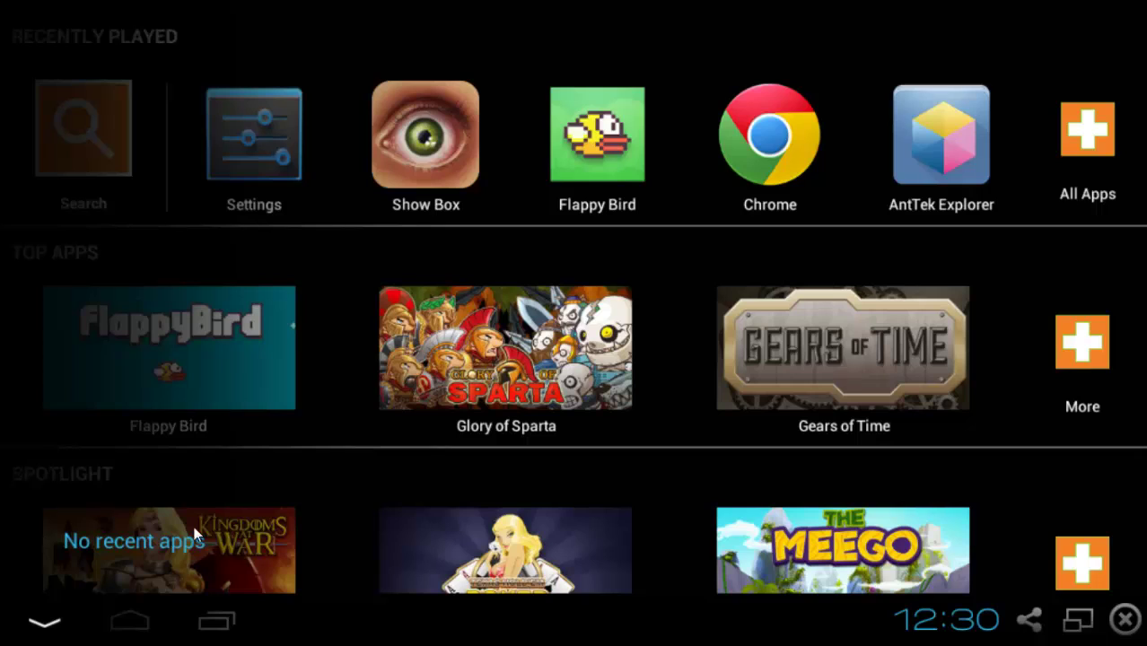
left_click(223, 638)
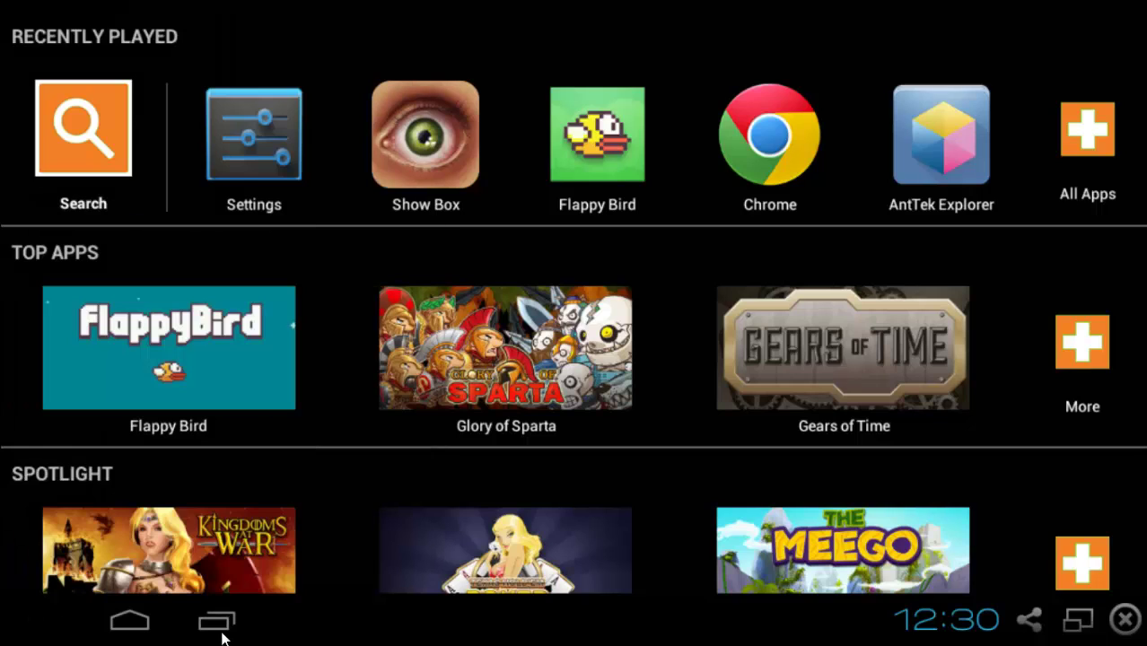
left_click(73, 108)
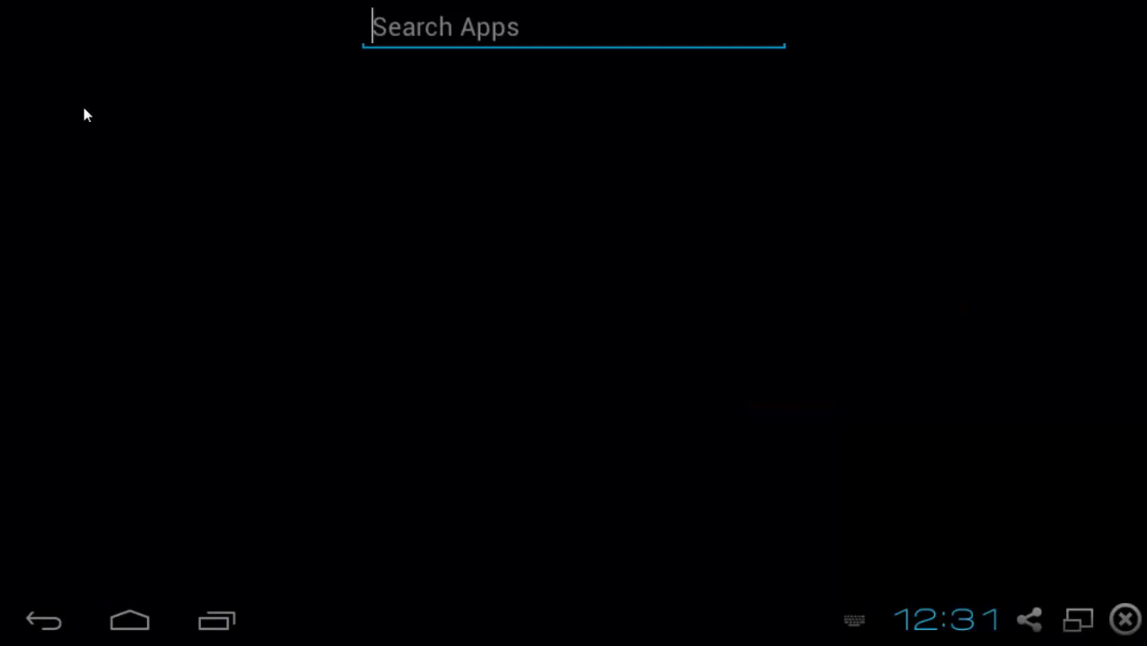
left_click(148, 489)
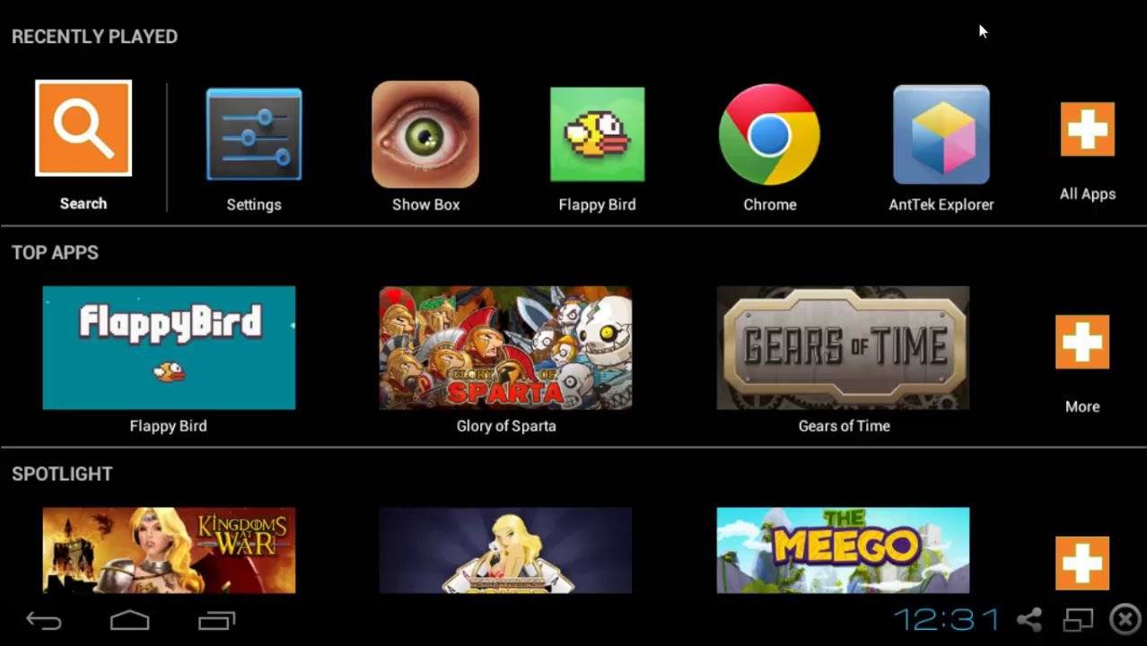
left_click(1100, 132)
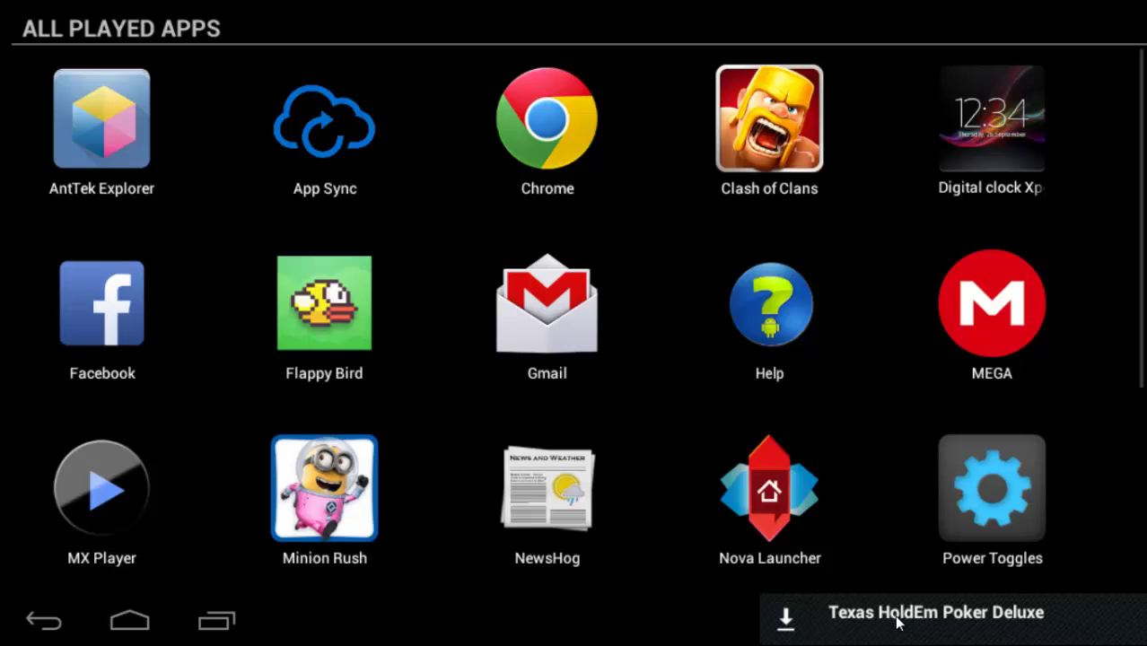
- Open and exit NewsHog, then swipe it out of the recent apps
left_click(536, 567)
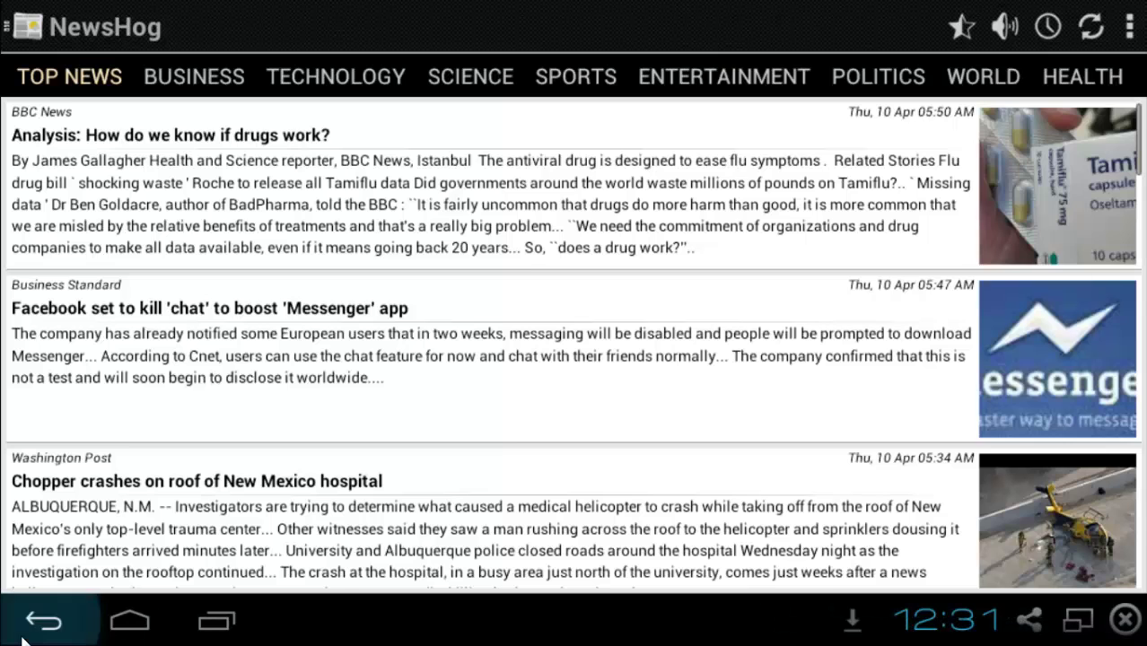
left_click(40, 622)
left_click(227, 631)
left_click_drag(238, 561, 377, 528)
- Dismiss the NewsHog notification and launch Nova Launcher, moving to its next home page
left_click(982, 638)
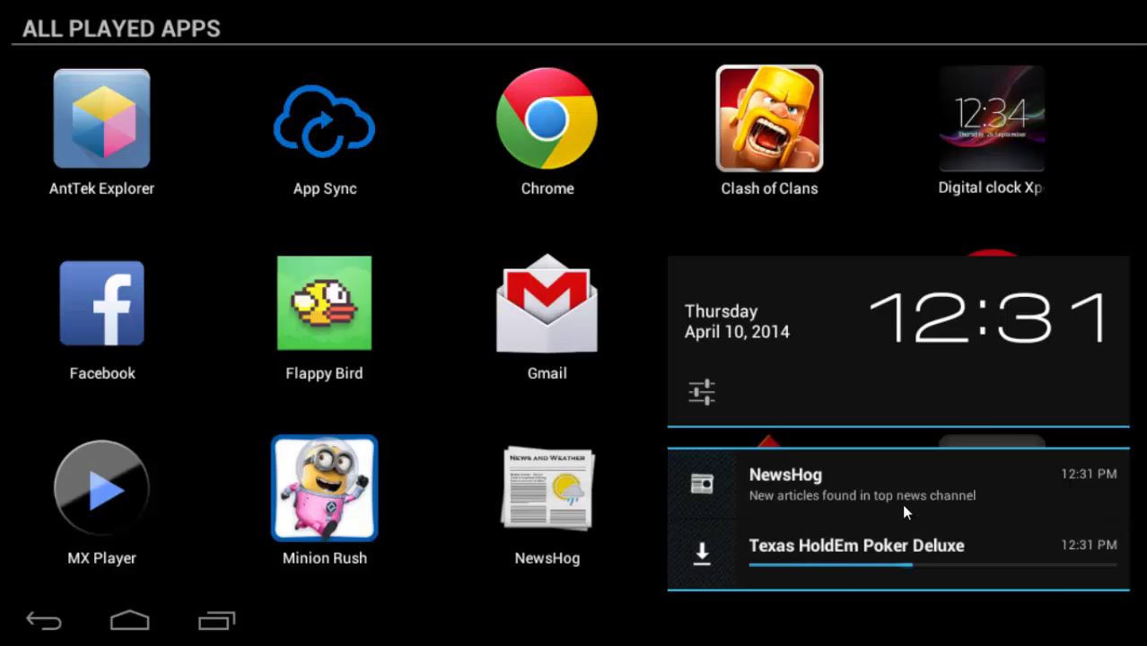
left_click_drag(901, 504, 553, 511)
left_click(462, 623)
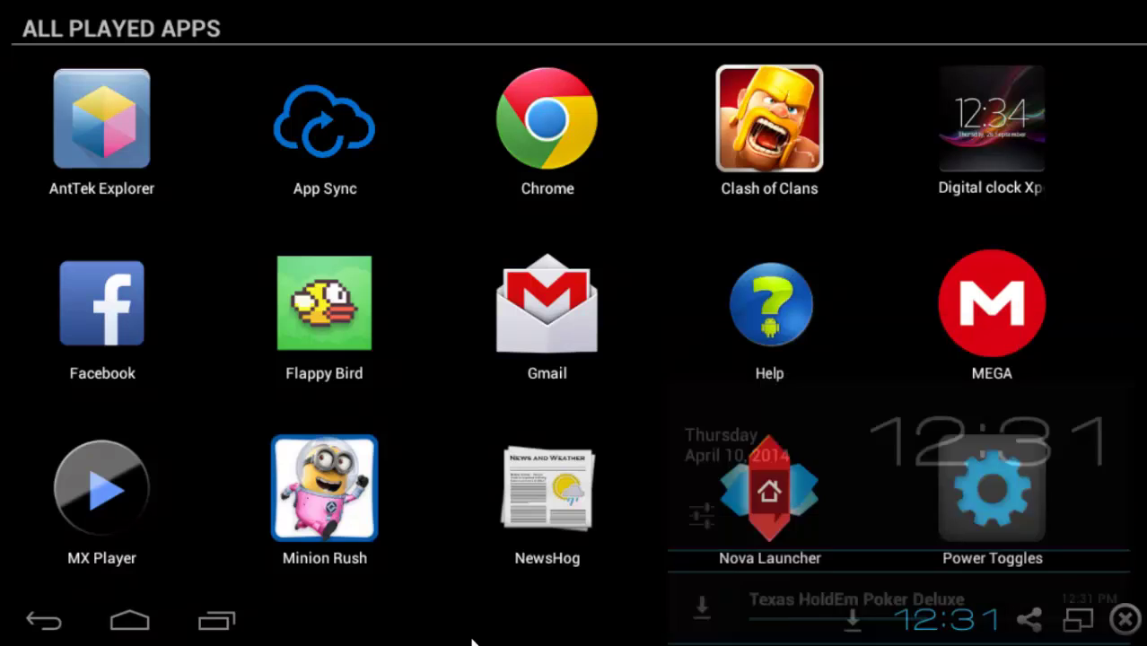
left_click(760, 499)
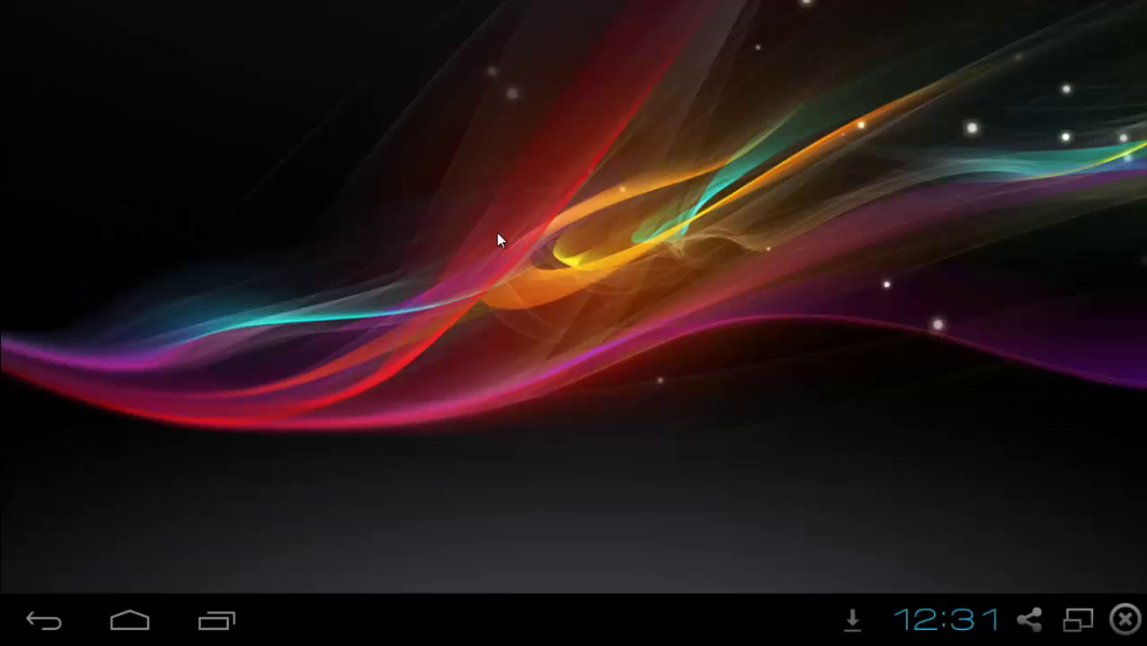
left_click_drag(868, 363, 629, 349)
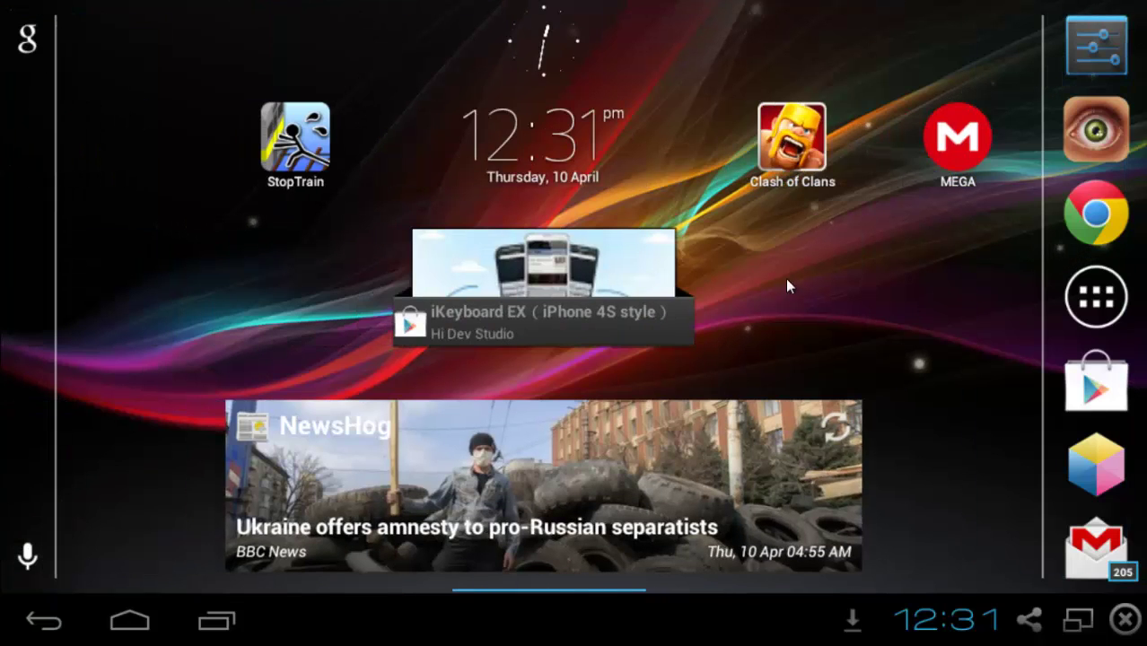
- Open Nova Settings and view the Desktop Scroll Effect choices without changing them
left_click(841, 297)
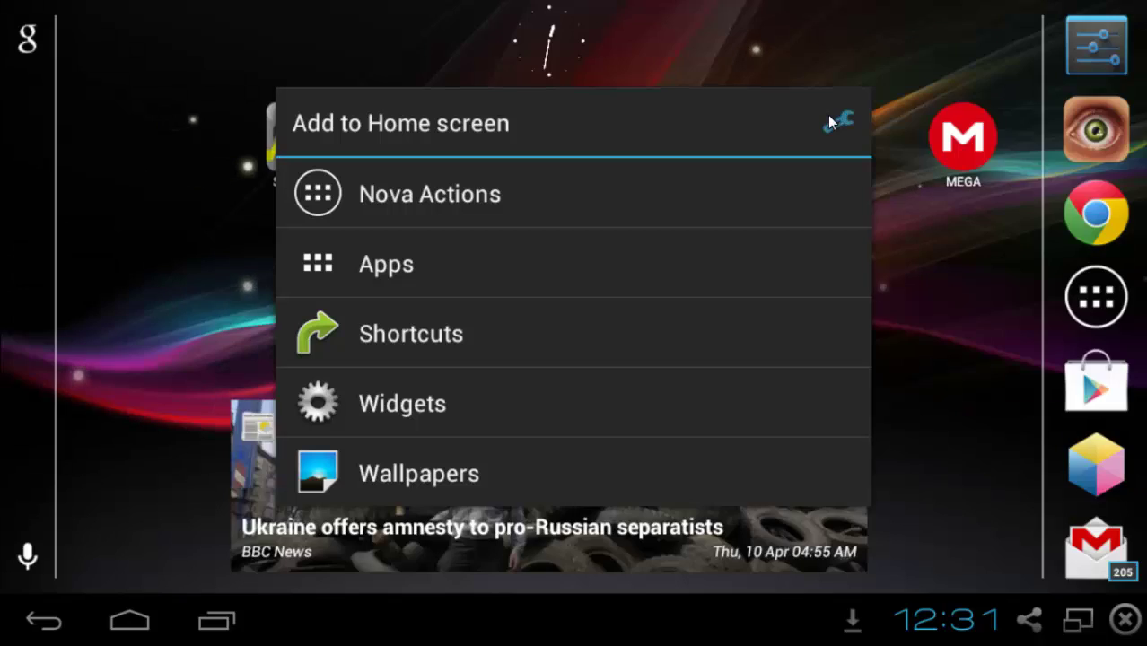
left_click(831, 120)
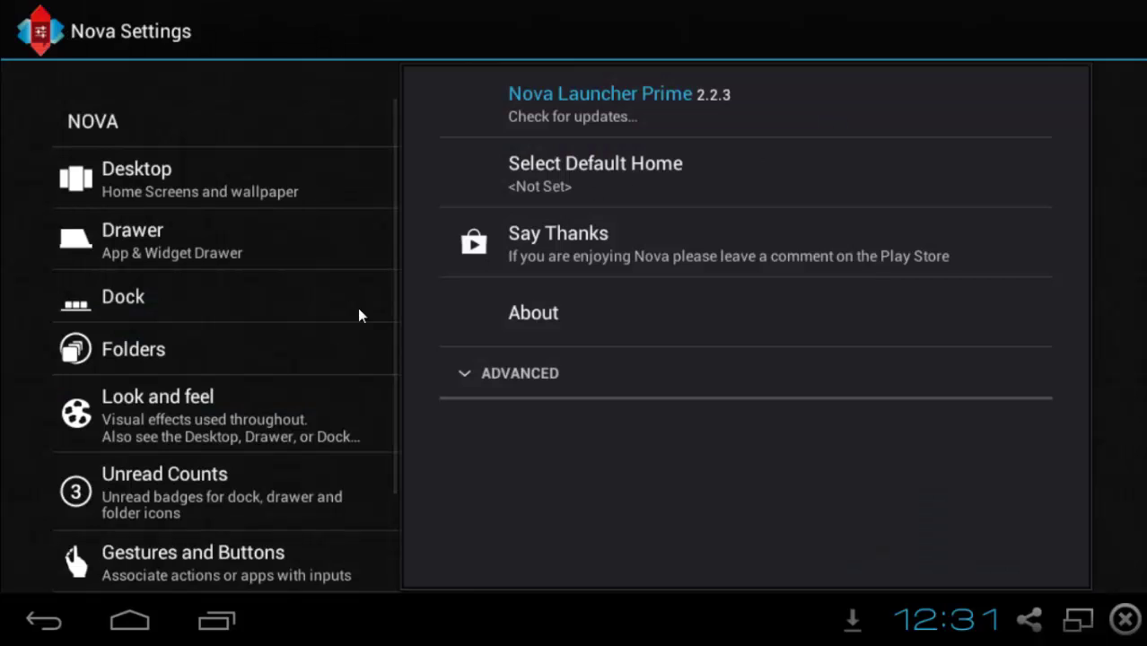
left_click(263, 189)
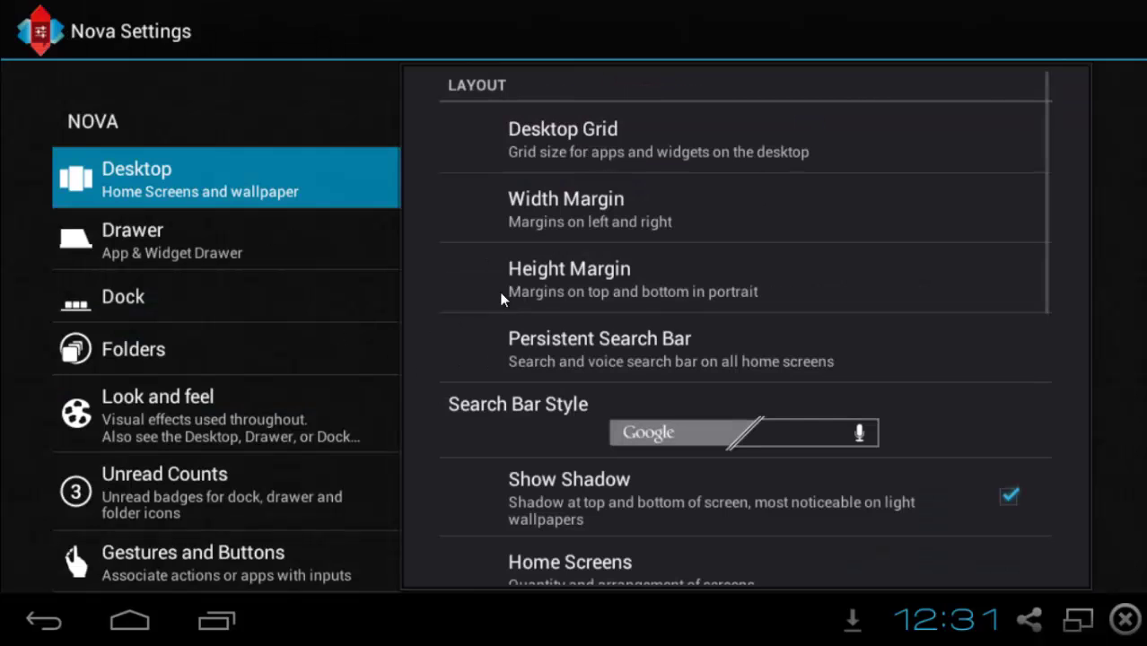
scroll(592, 340, "down", 5)
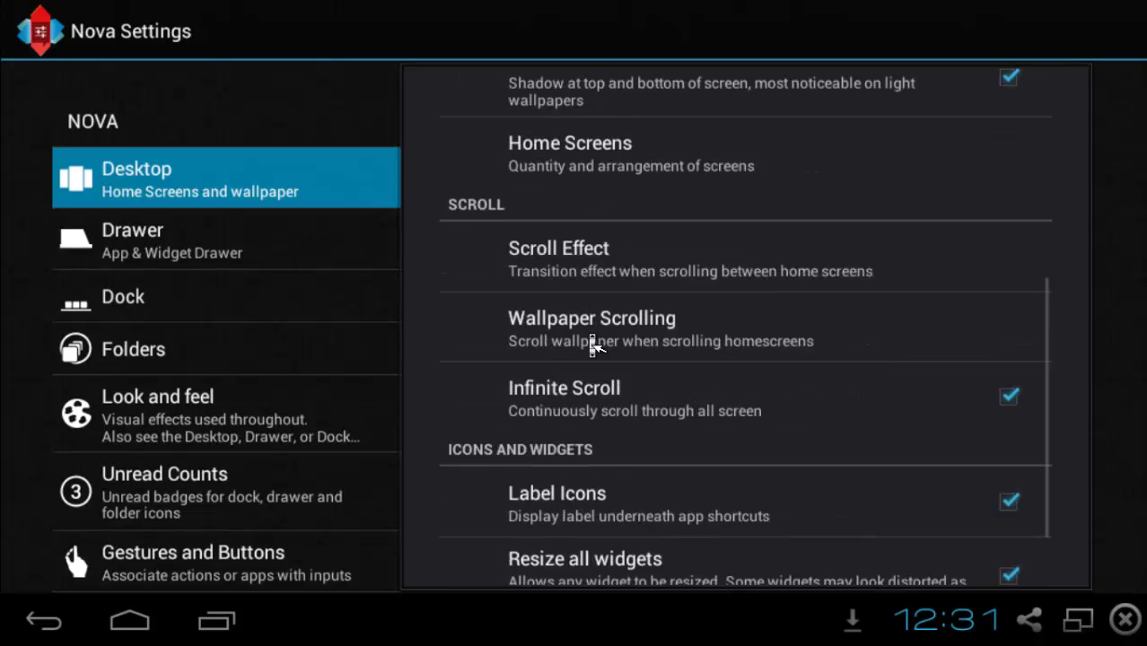
left_click(626, 190)
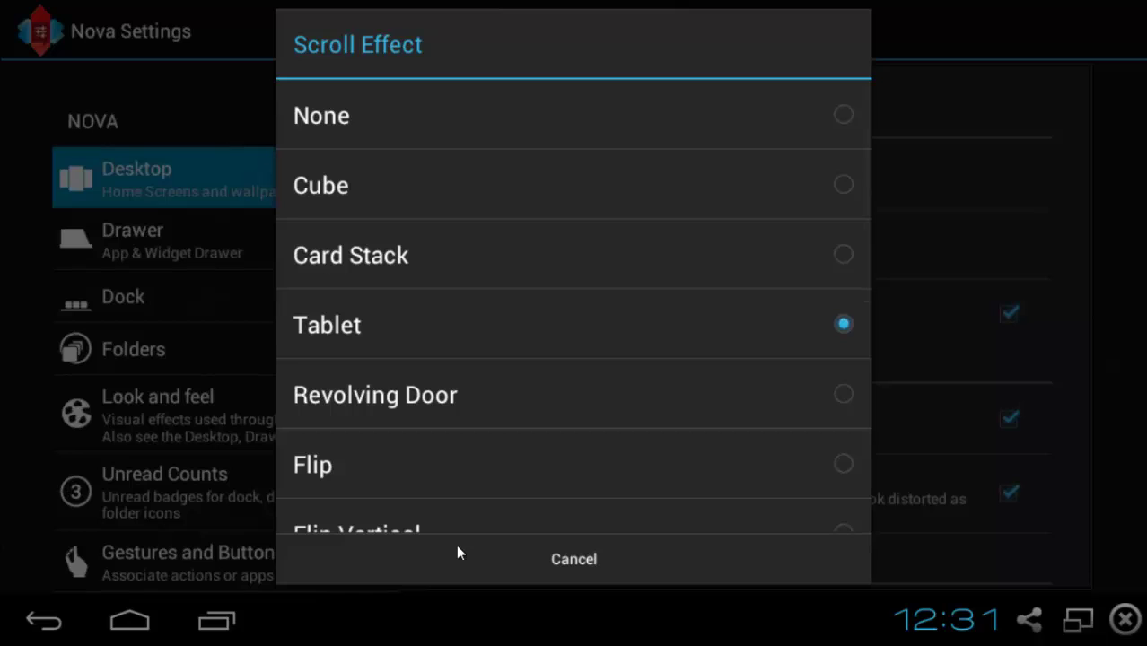
left_click(459, 547)
- Choose Nova Launcher as the home app with 'Use by default for this action' ticked
left_click(126, 622)
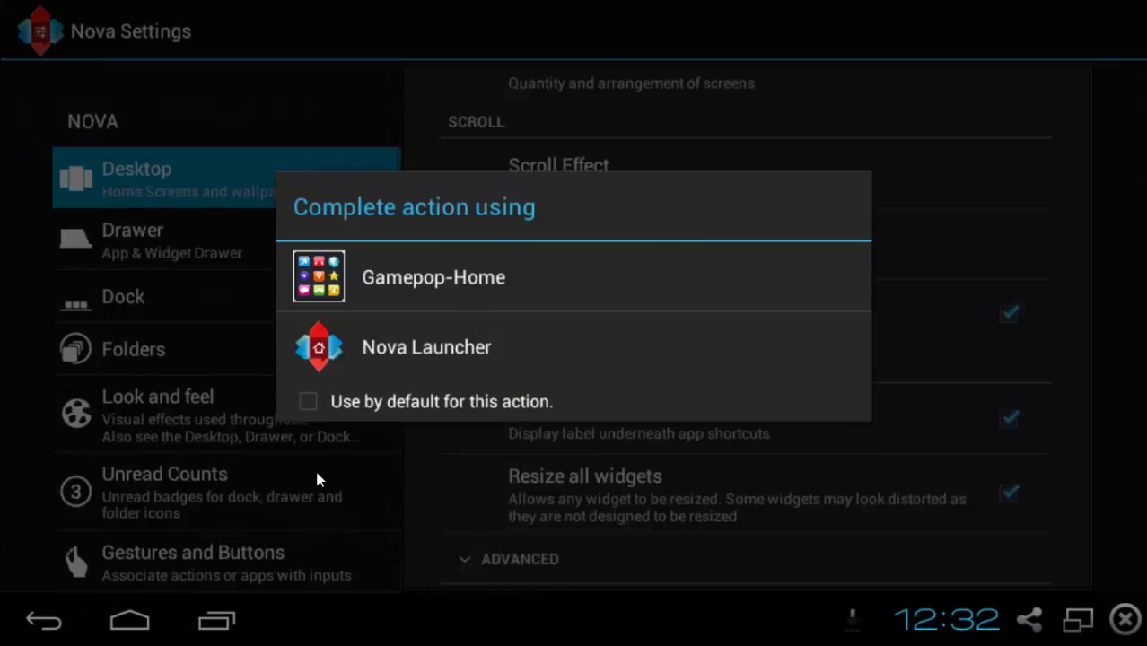
left_click(356, 403)
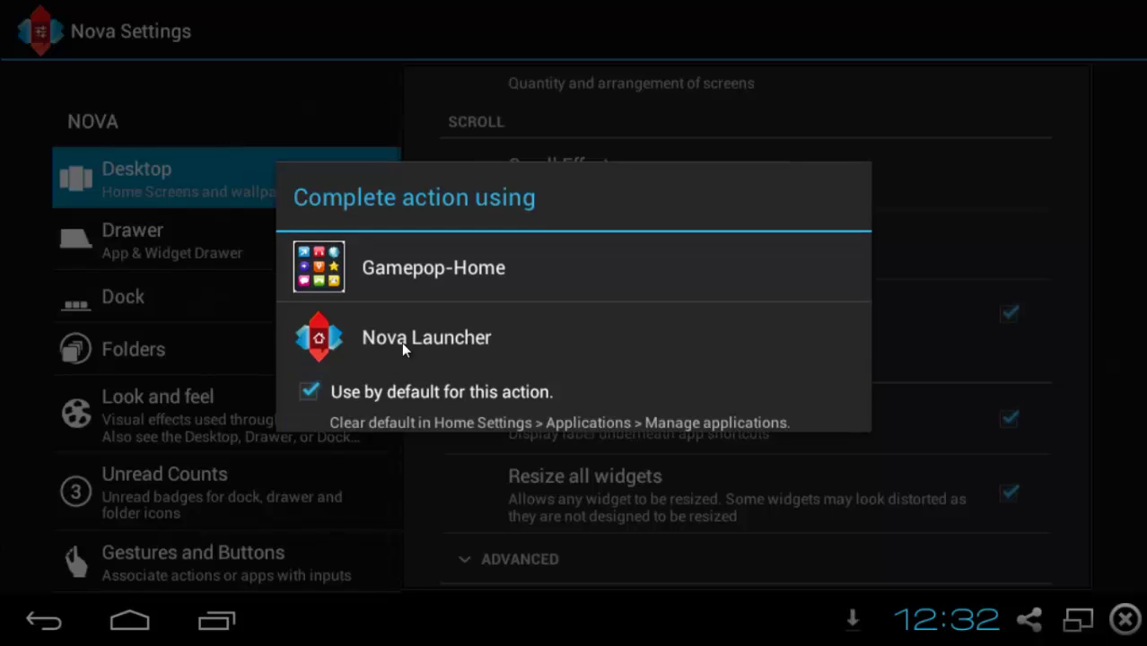
left_click(403, 349)
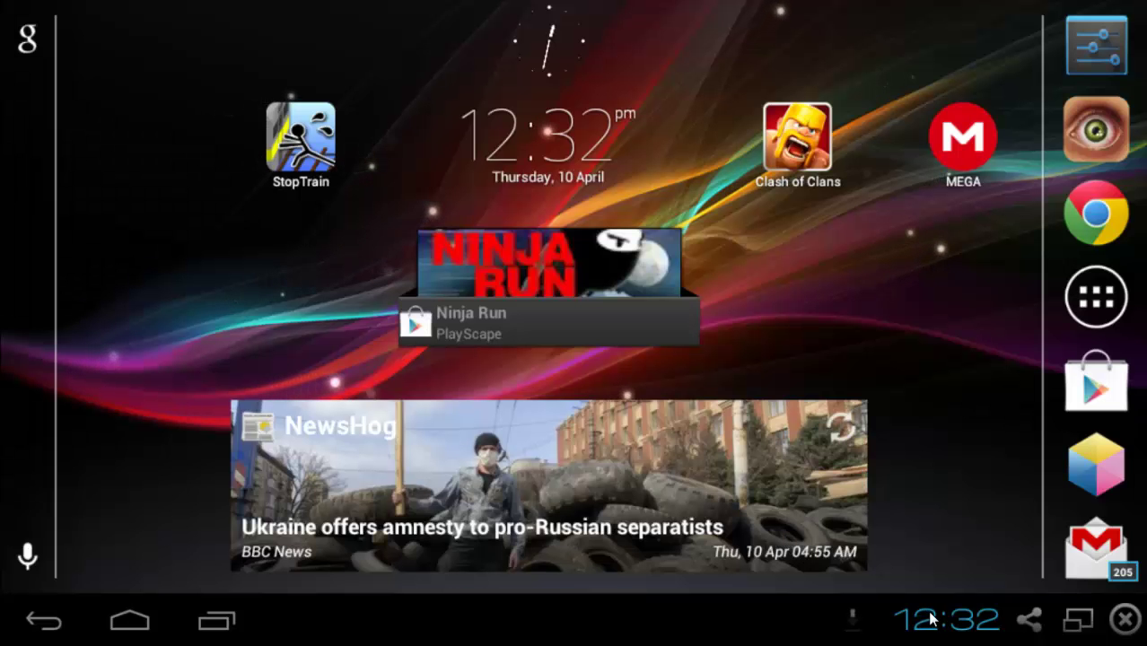
left_click(931, 619)
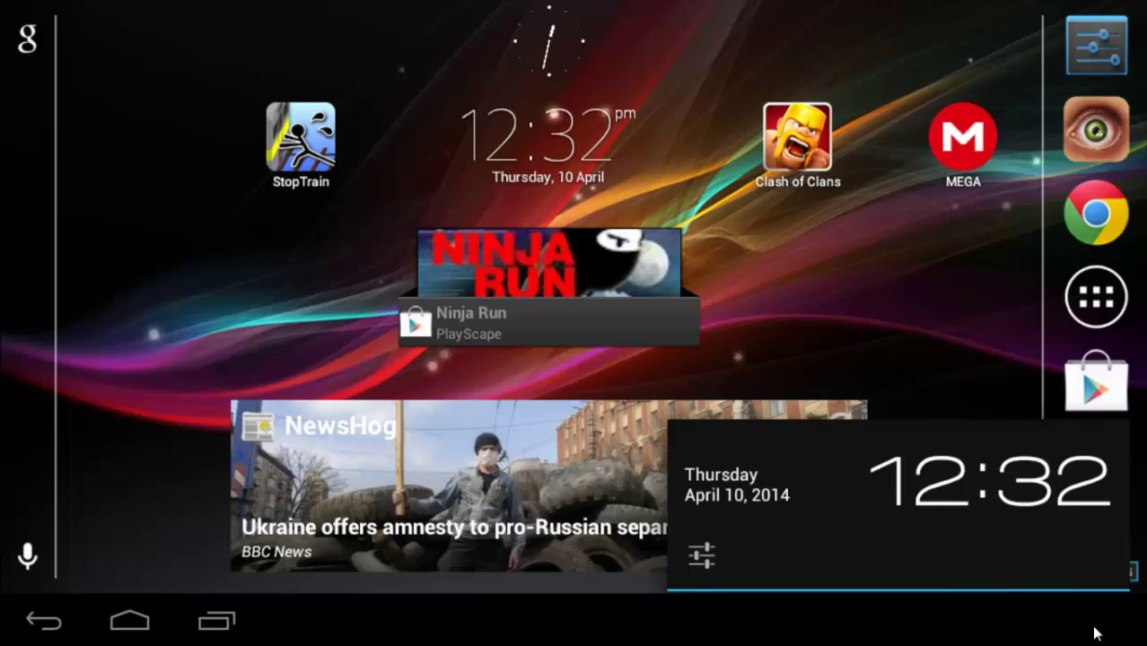
left_click(902, 239)
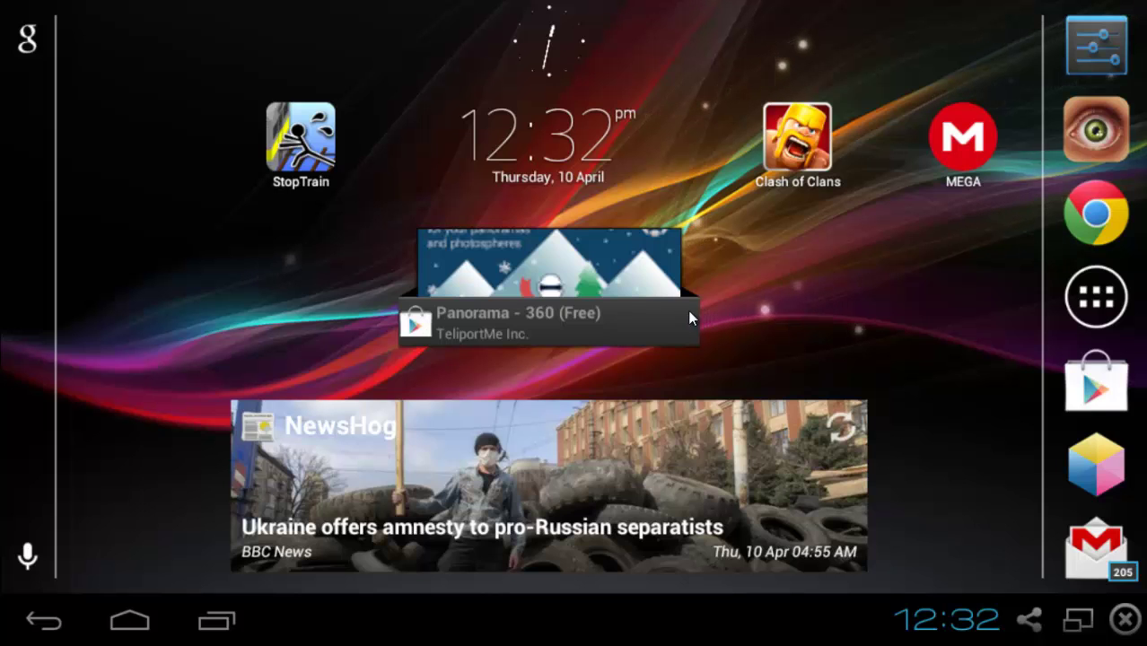
left_click_drag(687, 309, 835, 325)
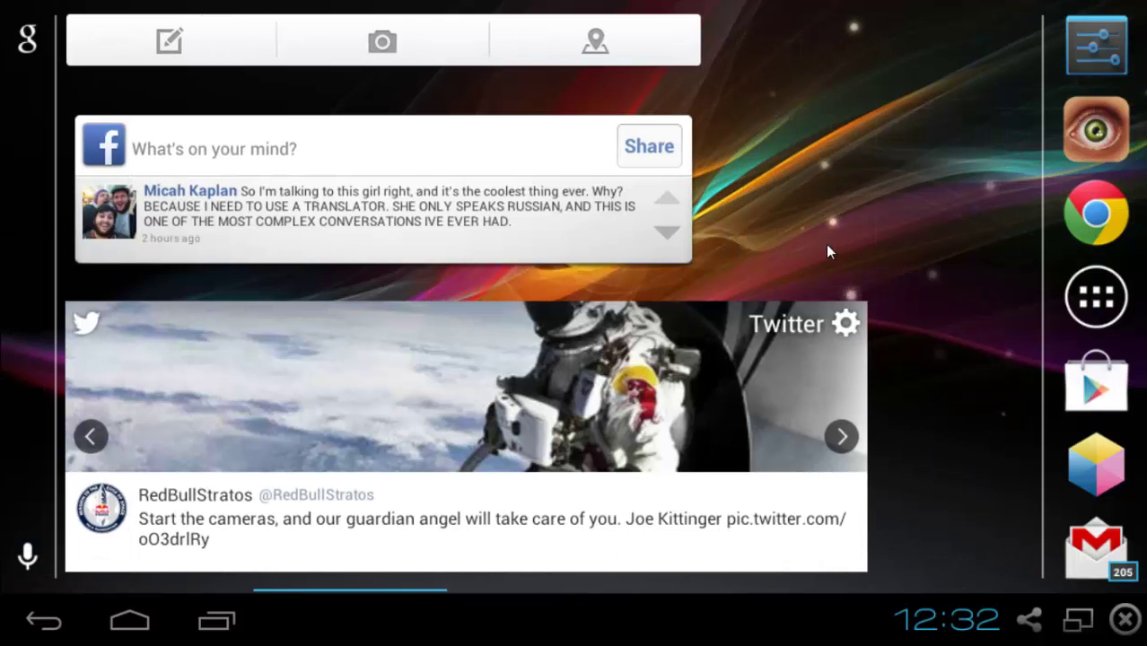
left_click_drag(826, 244, 603, 252)
left_click_drag(794, 223, 353, 230)
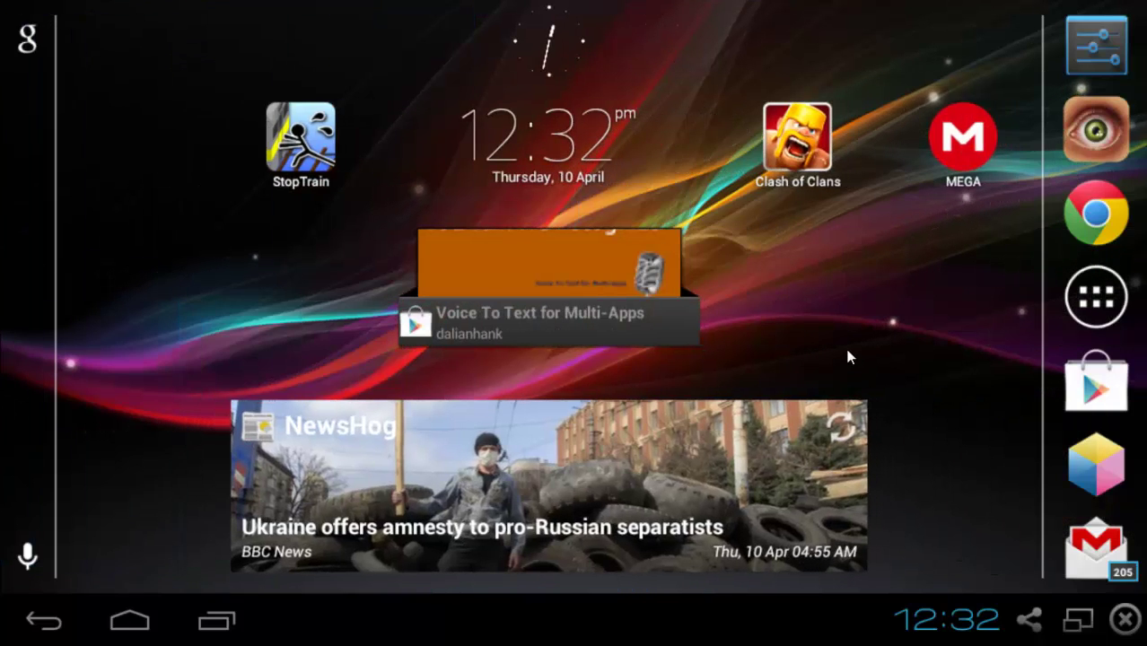
key("super")
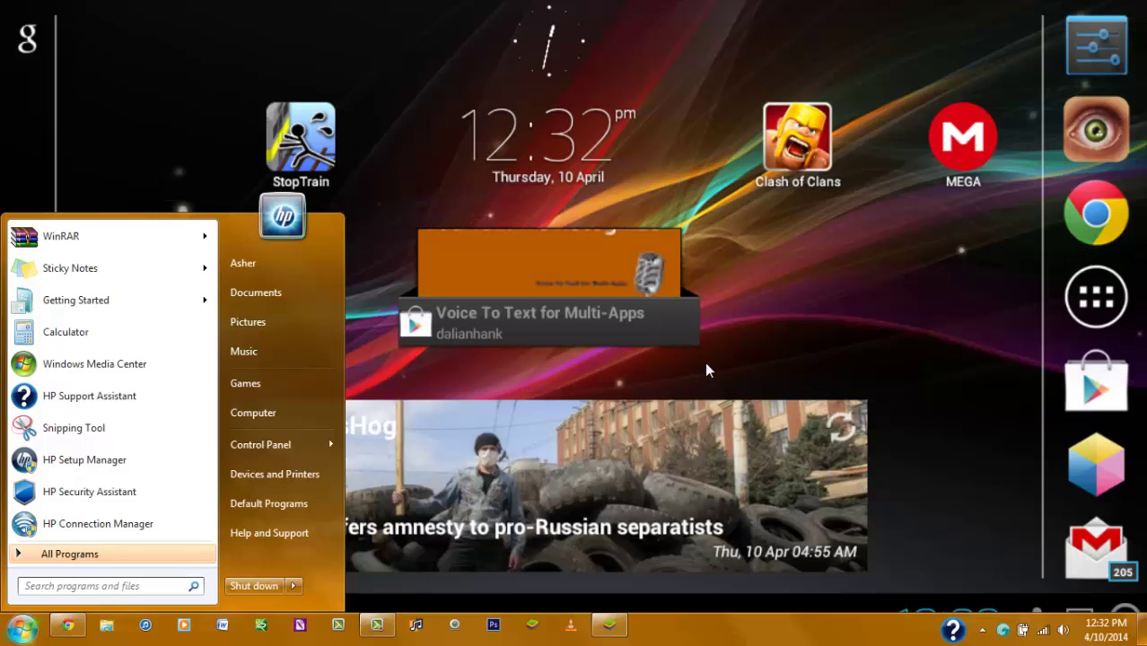
left_click(737, 353)
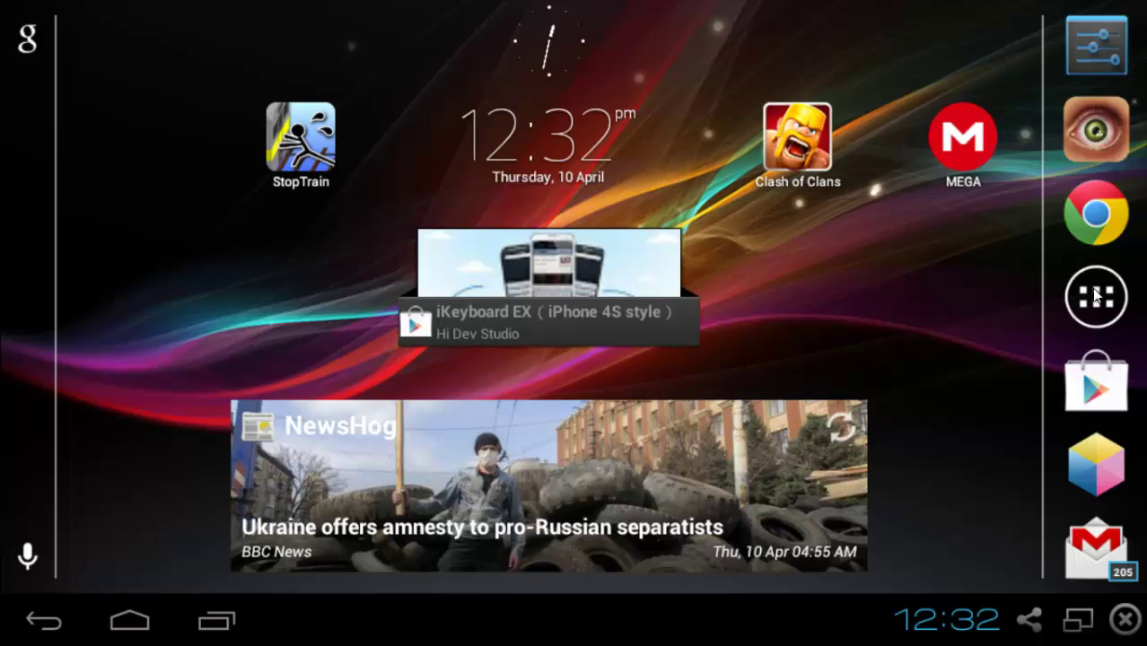
- Launch Play Store from page 2 of the Nova app drawer, then return home
left_click(1095, 296)
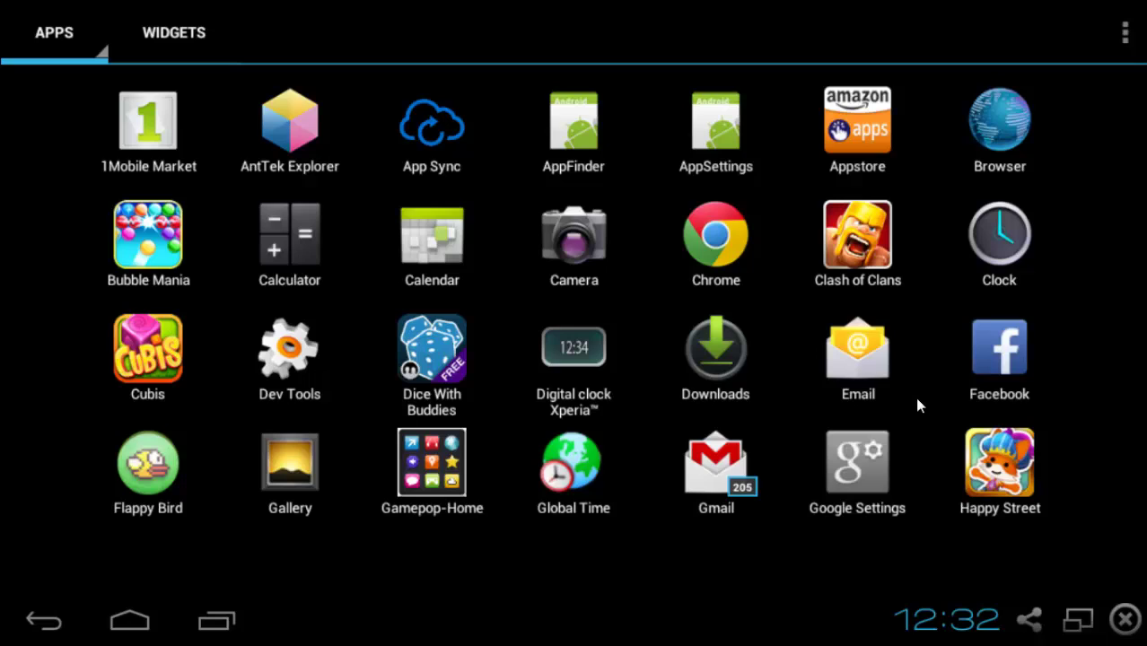
left_click_drag(918, 404, 187, 367)
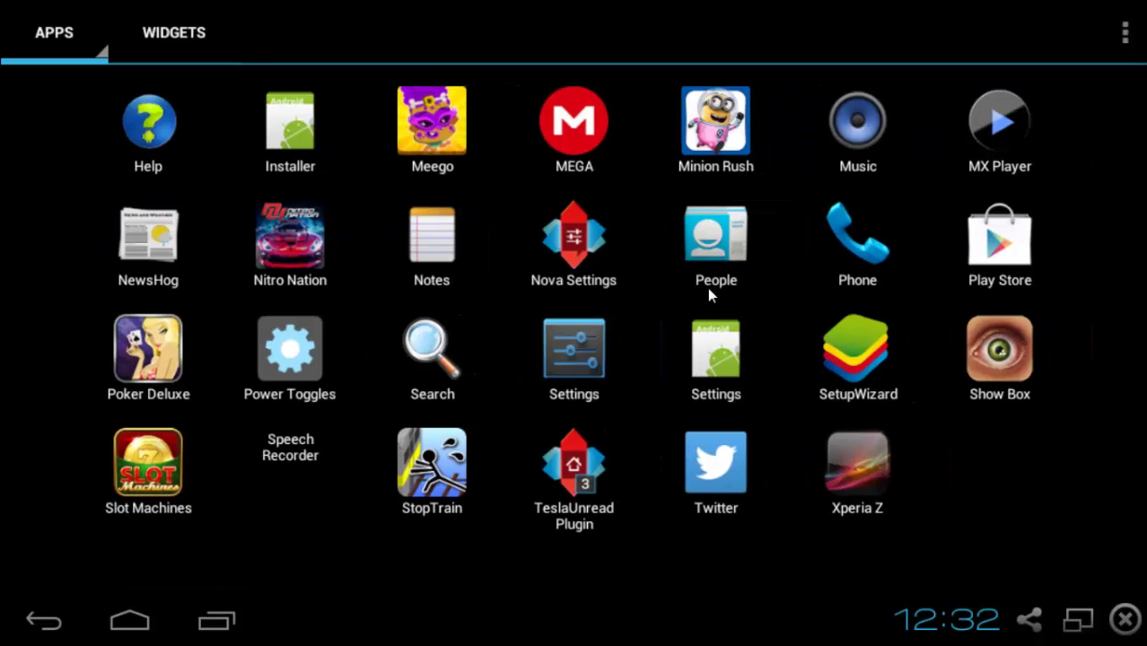
left_click(1037, 271)
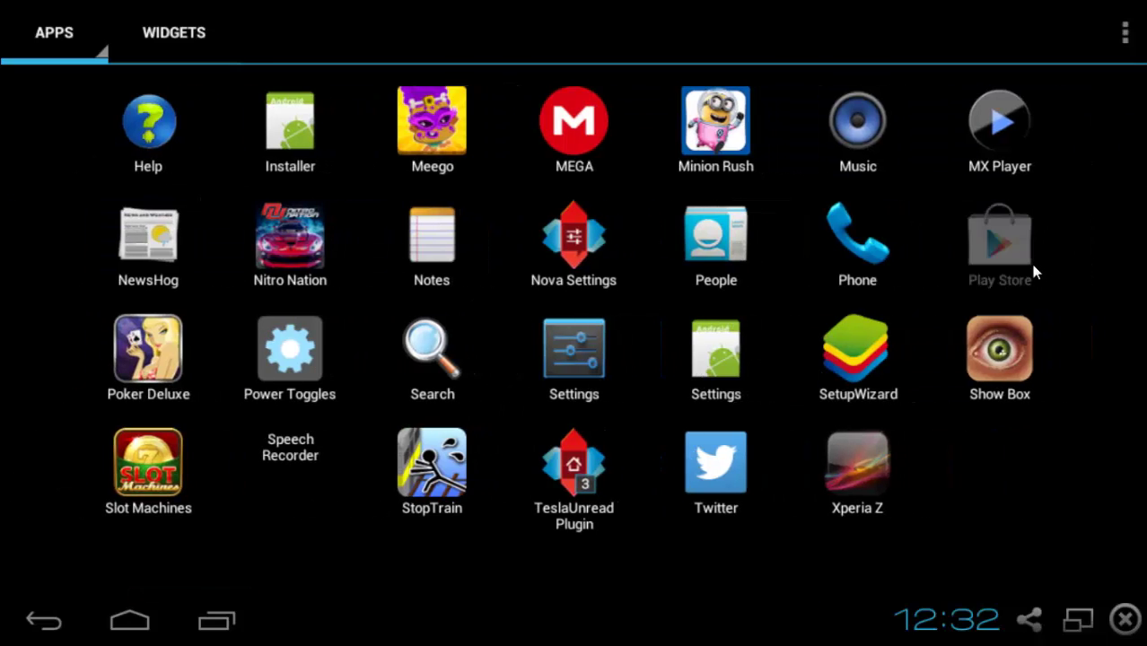
left_click(128, 627)
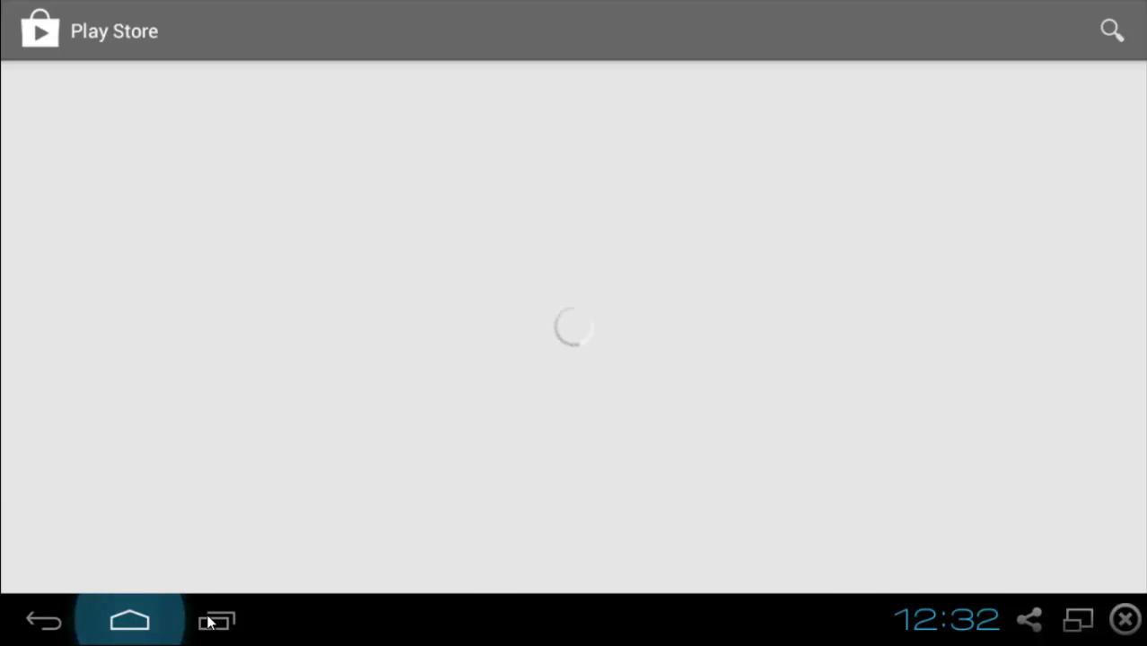
- Swipe Gamepop-Home and Play Store out of the recent apps list
left_click(217, 621)
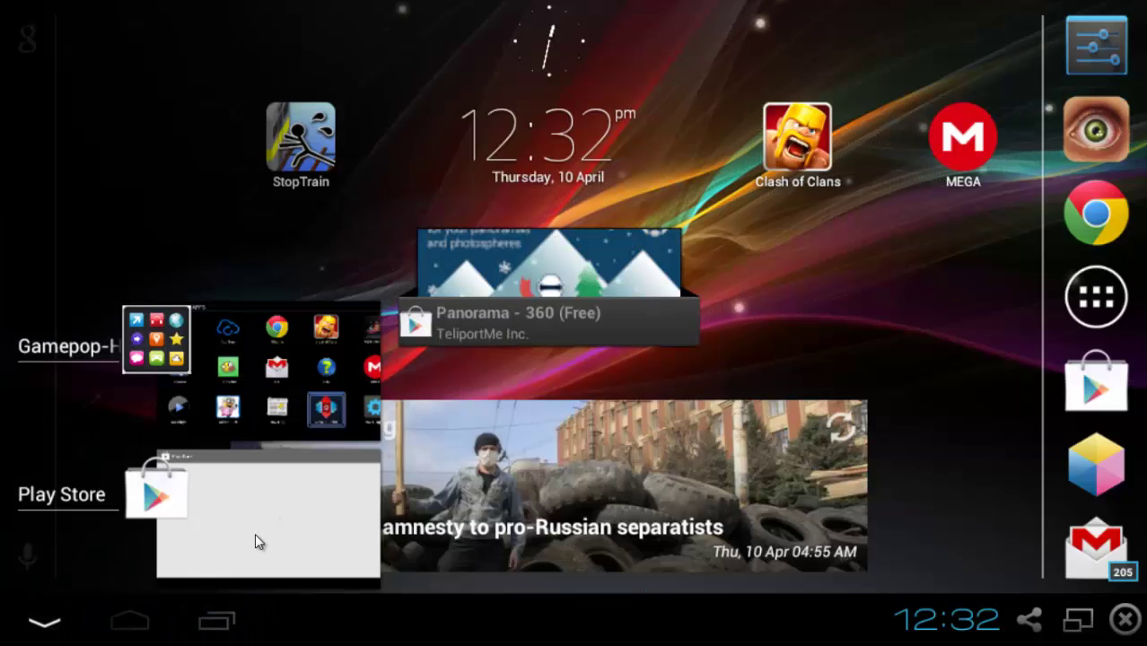
left_click_drag(356, 386, 179, 386)
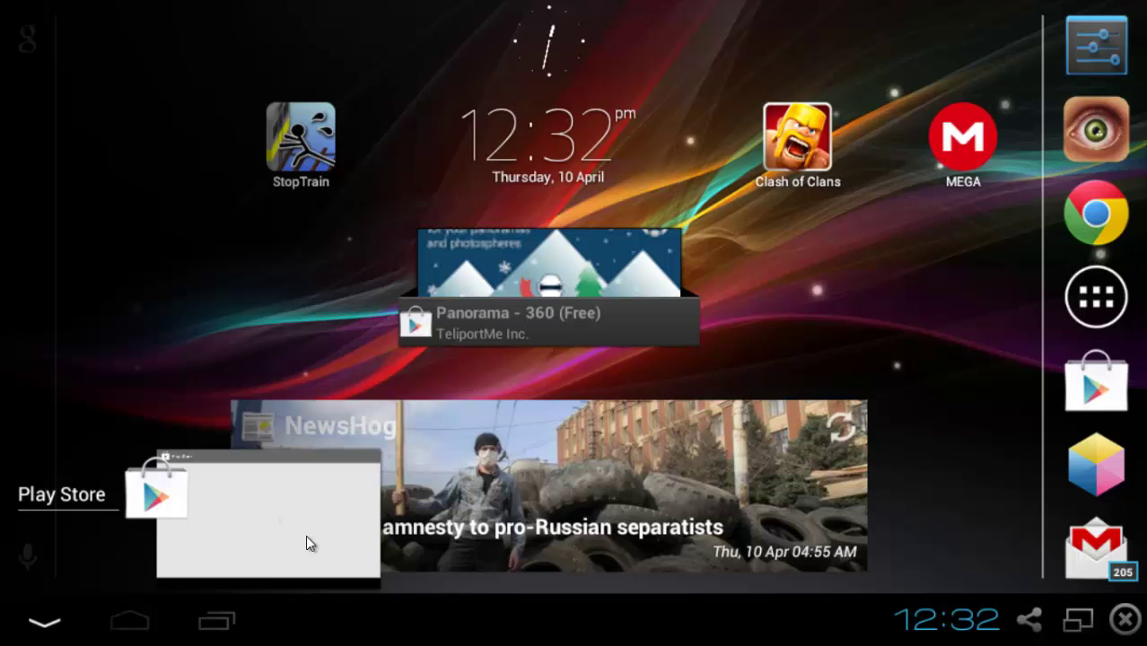
left_click_drag(305, 537, 57, 438)
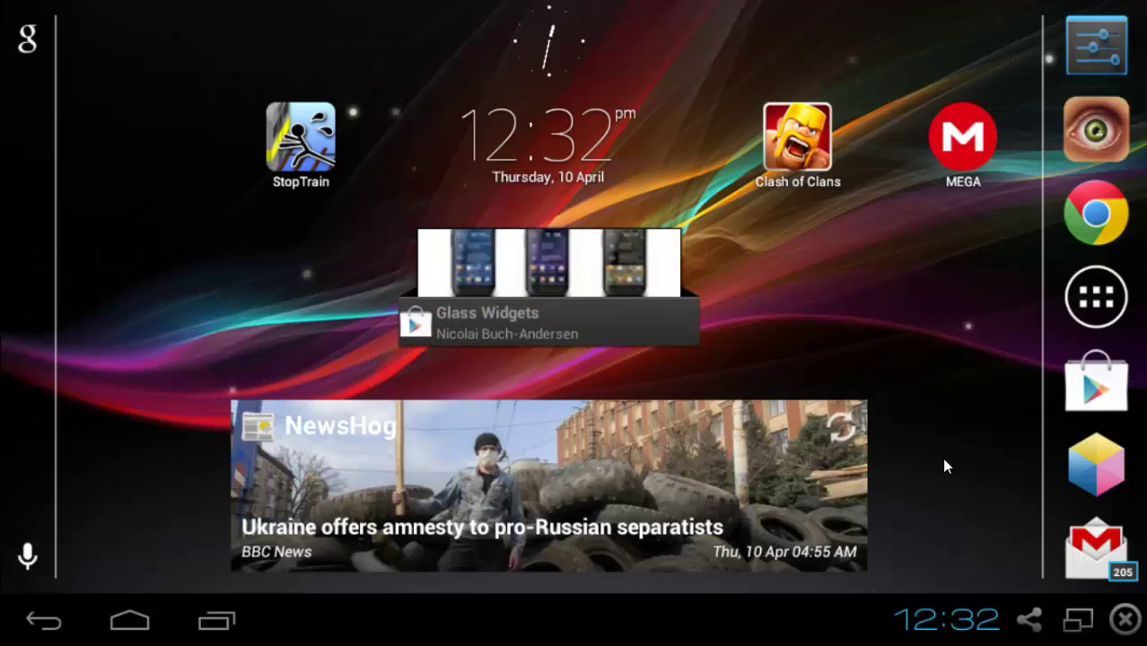
key("Menu")
left_click(922, 306)
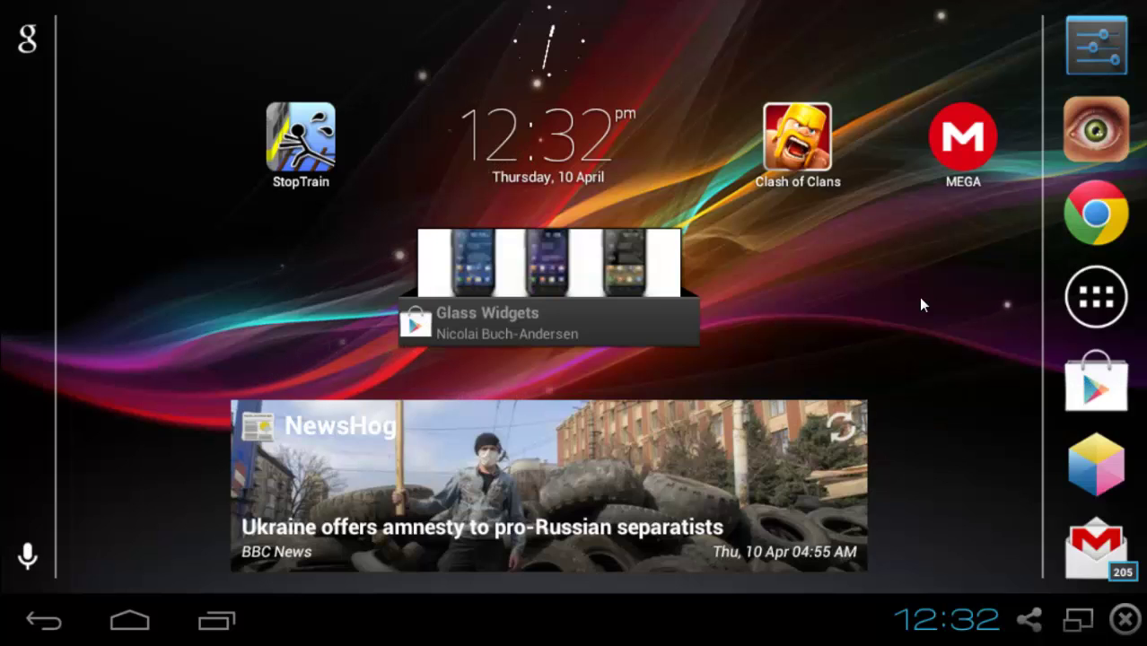
key("Menu")
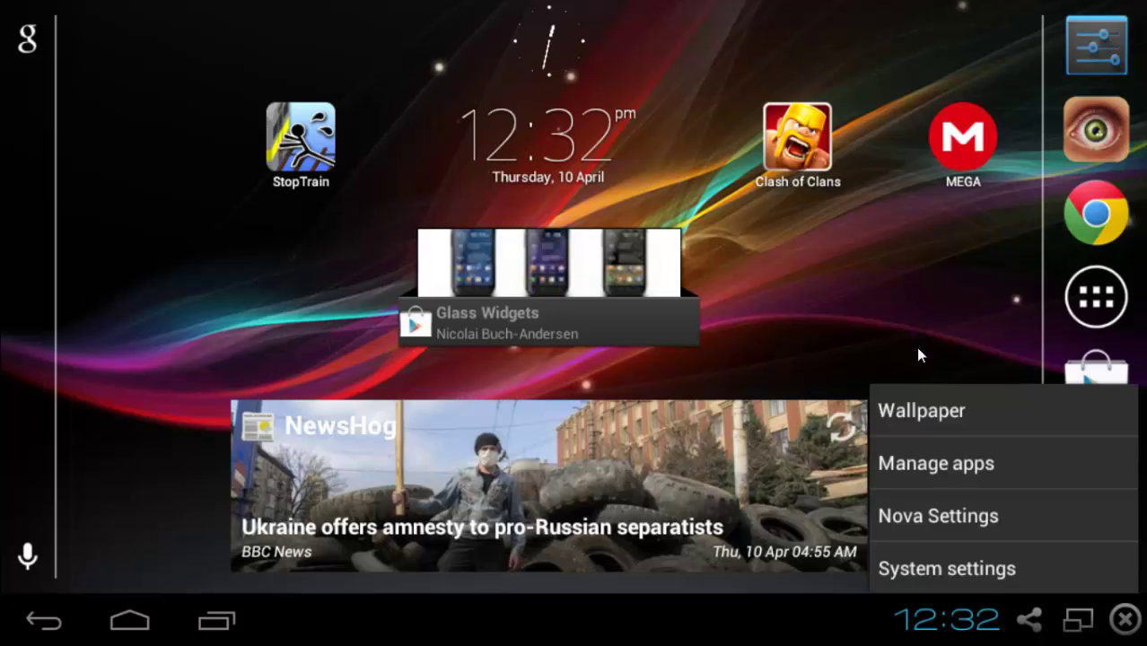
left_click(929, 486)
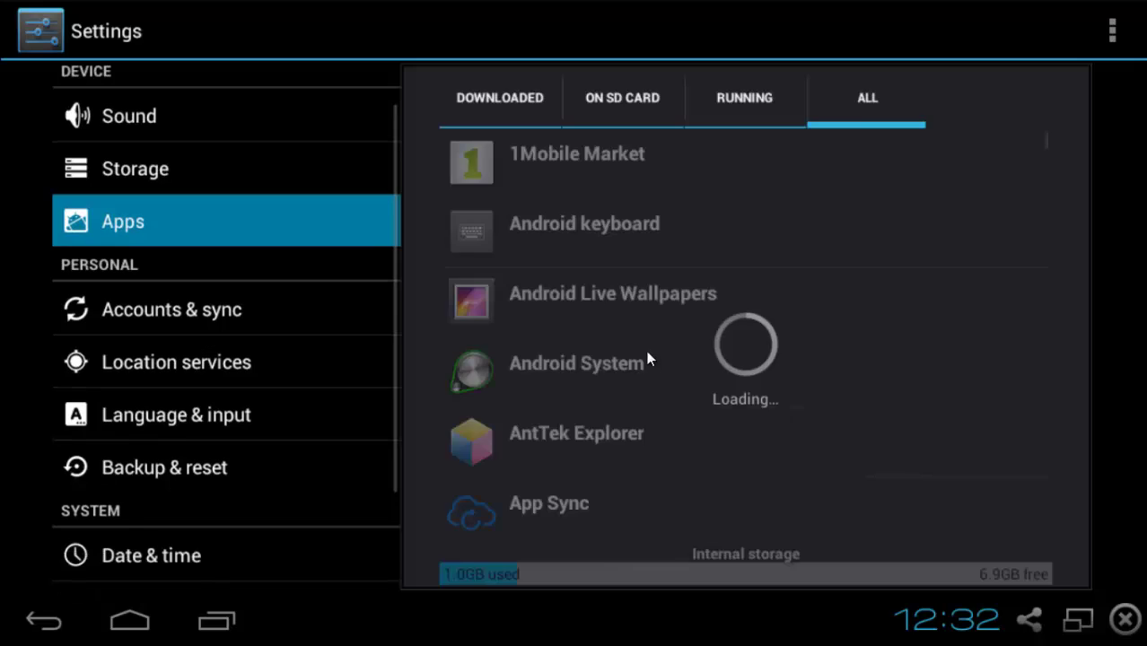
scroll(646, 353, "down", 15)
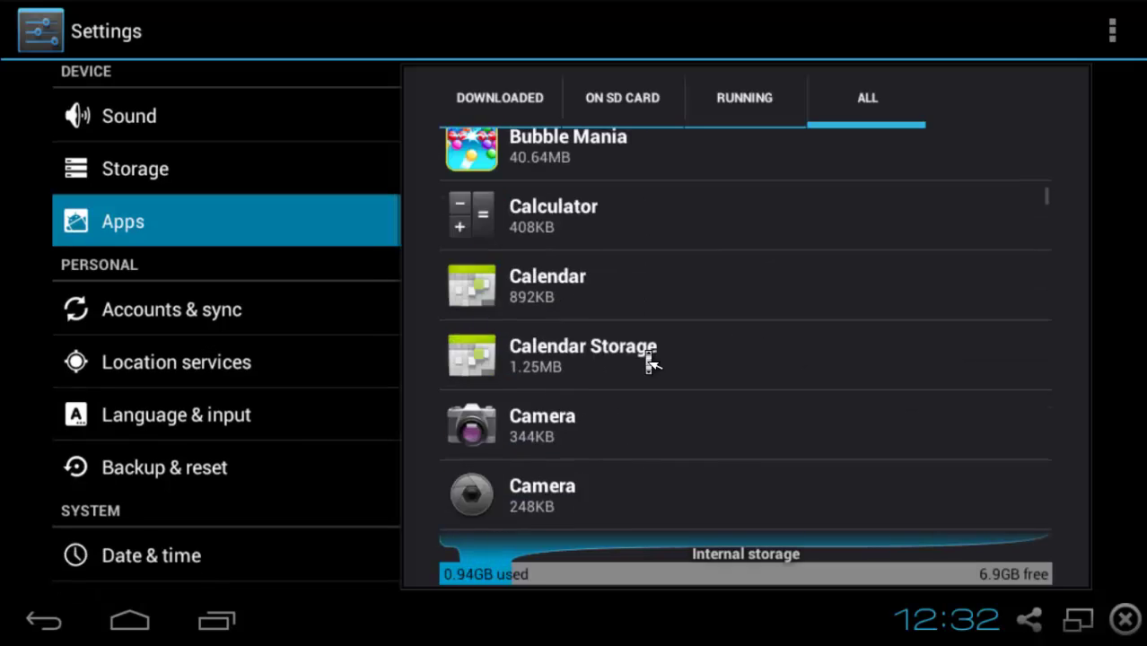
scroll(645, 358, "down", 15)
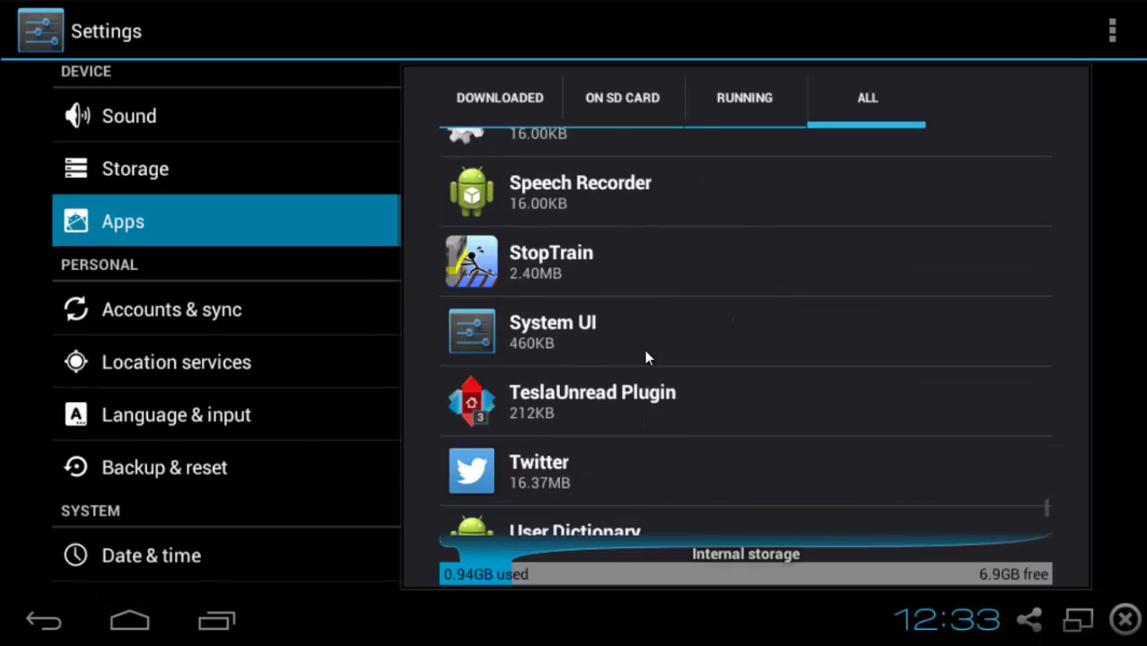
key("Down")
key("Down")
key("Down")
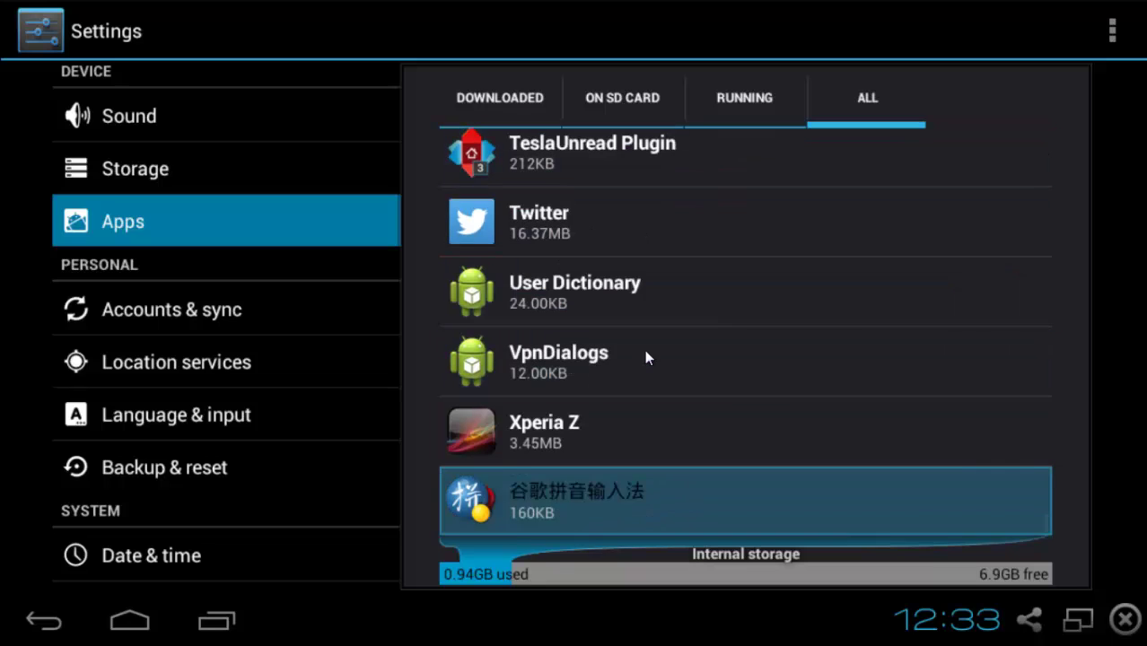
key("Up")
key("Up")
key("Up")
key("Up")
key("Up")
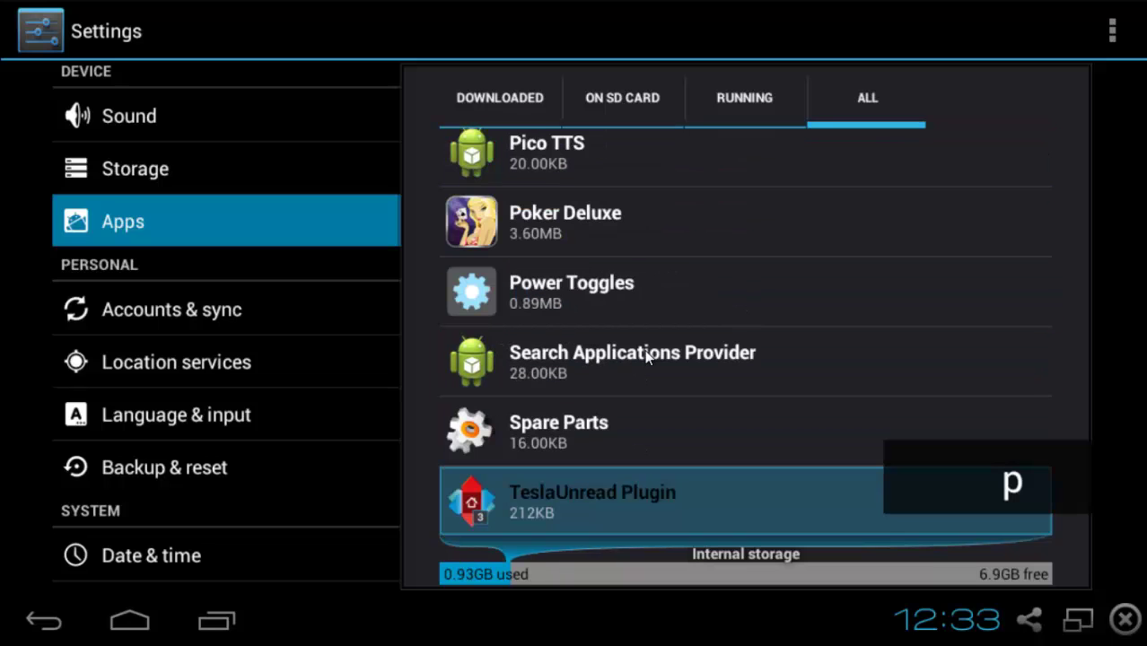
type("lay")
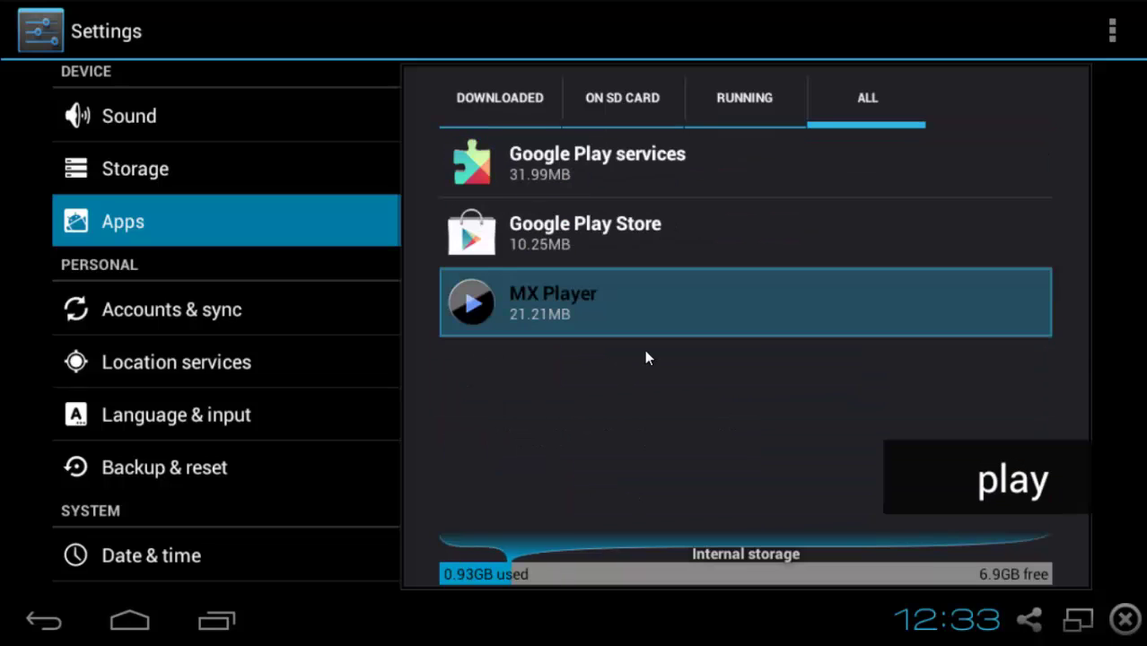
left_click(653, 231)
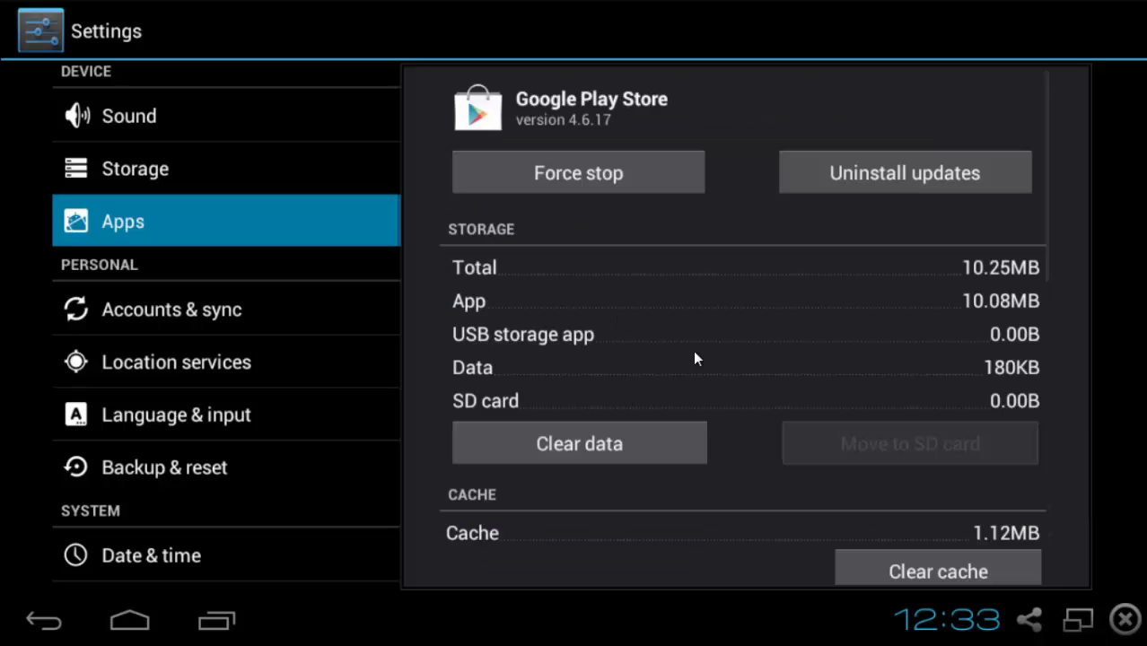
scroll(698, 361, "down", 10)
scroll(698, 361, "up", 10)
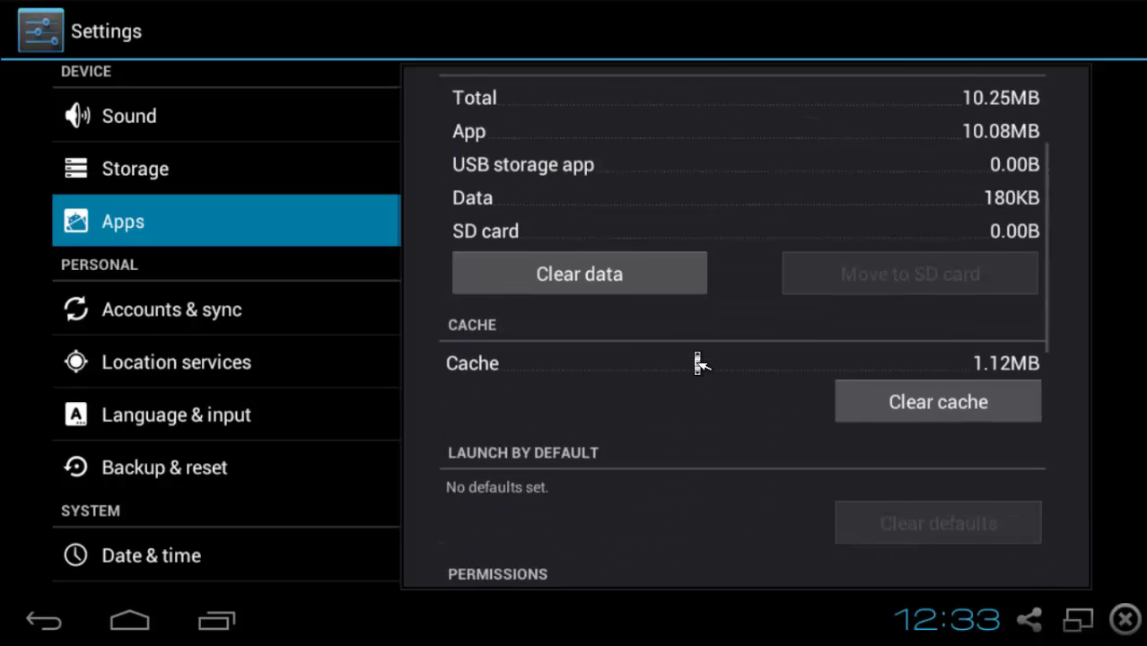
left_click(142, 632)
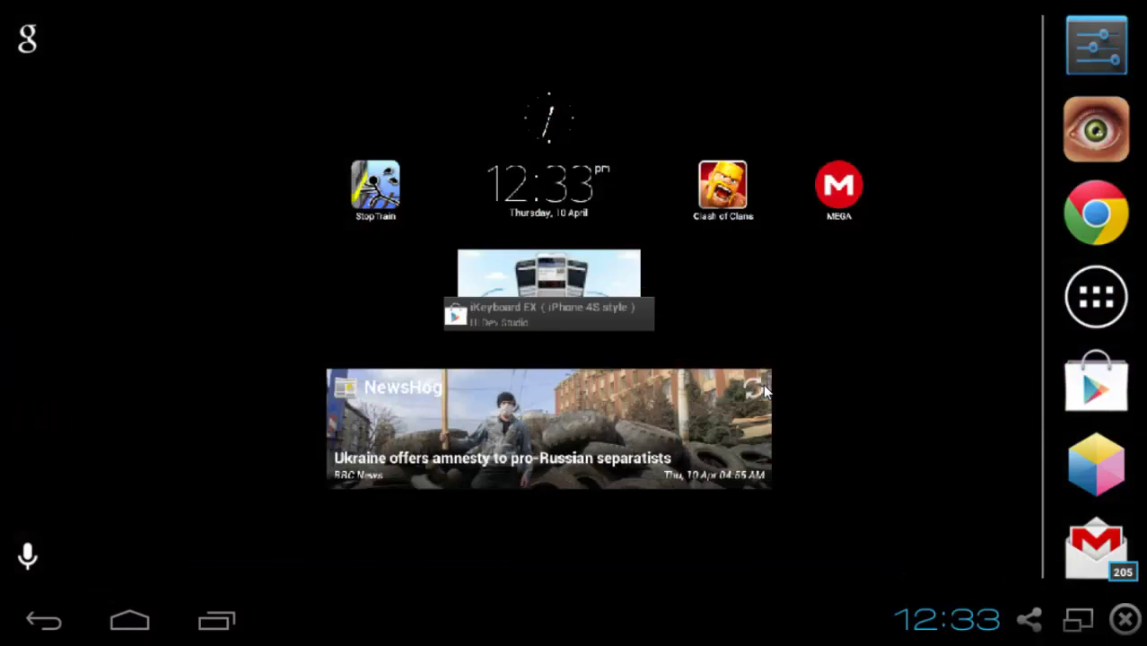
- Launch Gamepop-Home and filter the Settings > Apps list by 'play'
left_click(453, 466)
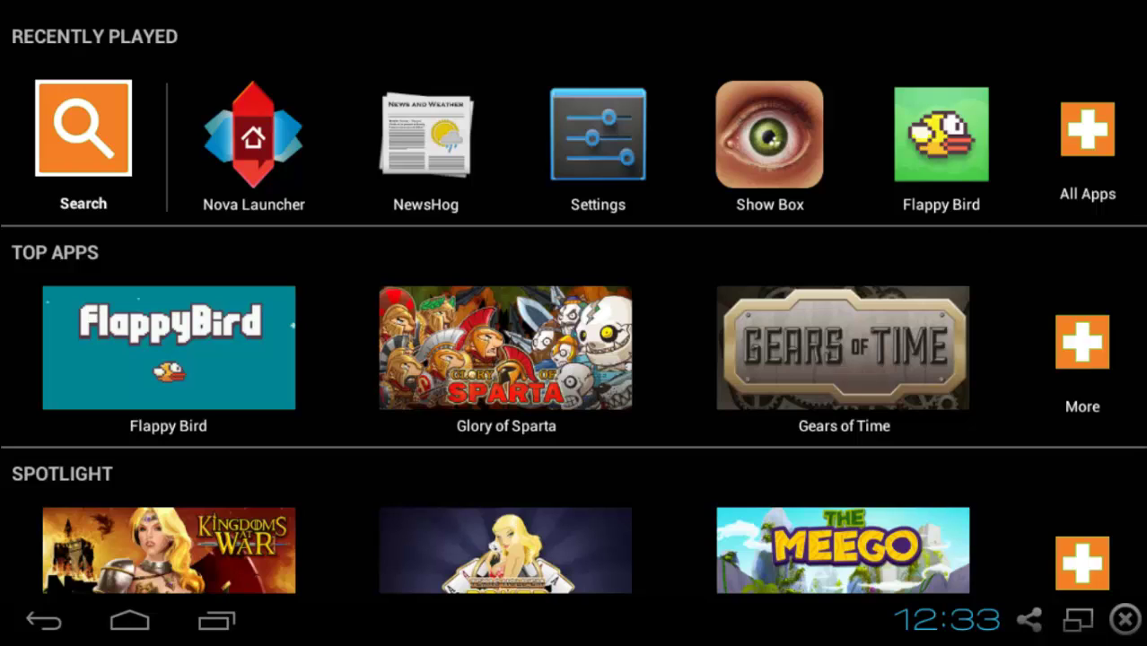
left_click(598, 123)
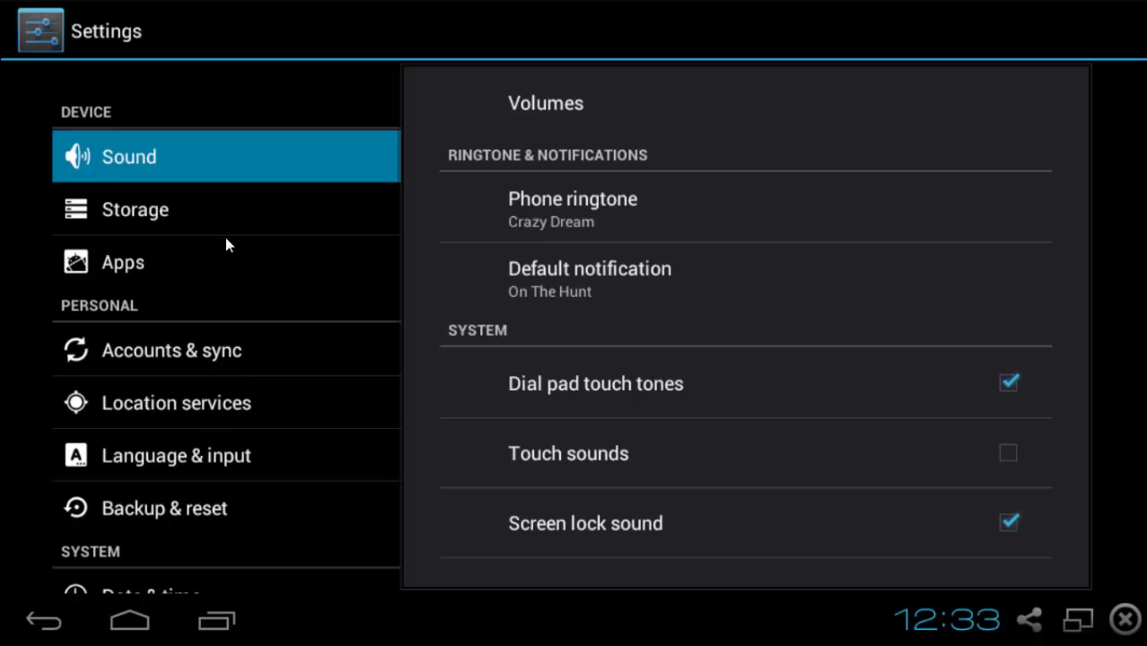
left_click(229, 251)
scroll(628, 274, "down", 5)
type("play")
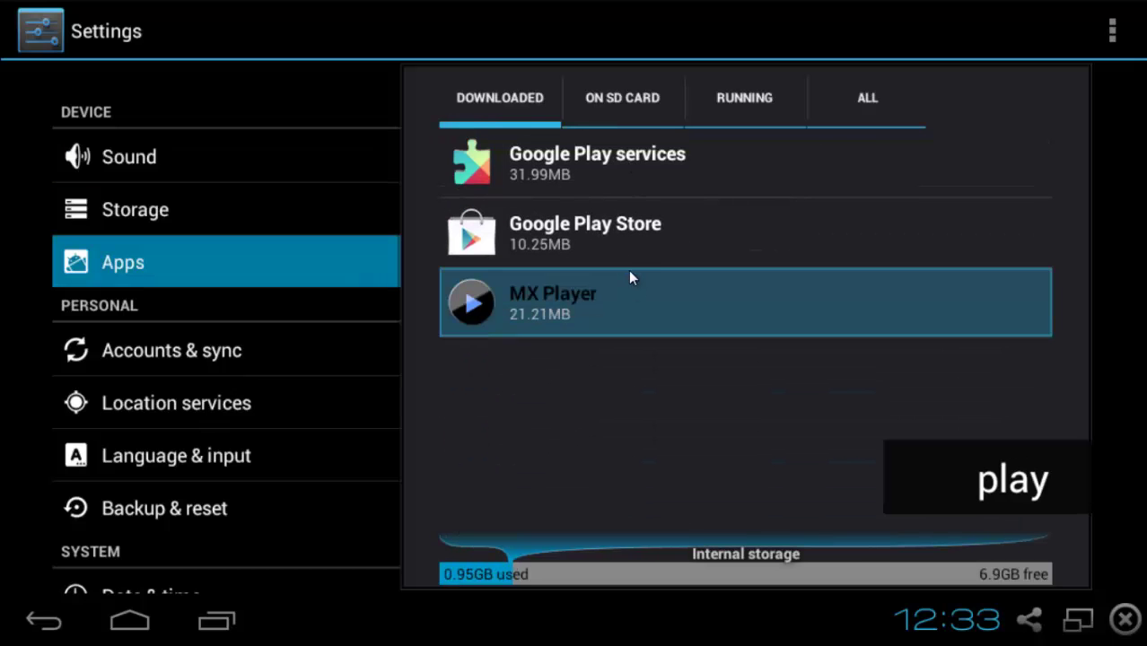
- Return home and clear Settings and Gamepop-Home from the recent apps
left_click(148, 617)
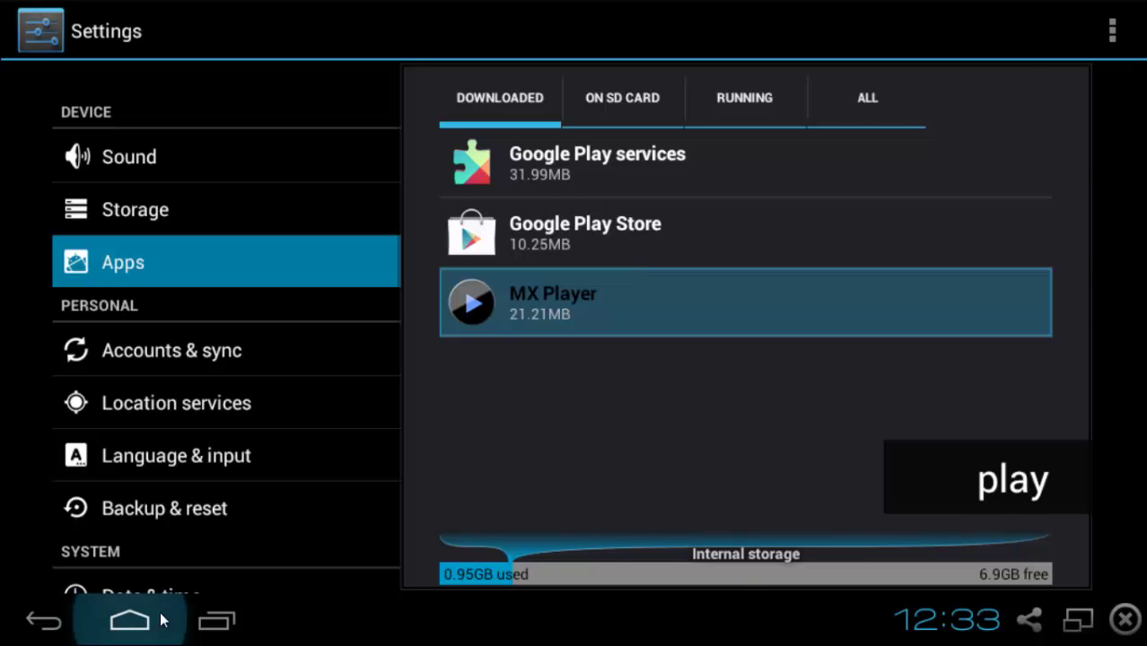
left_click(215, 620)
left_click_drag(284, 530, 575, 530)
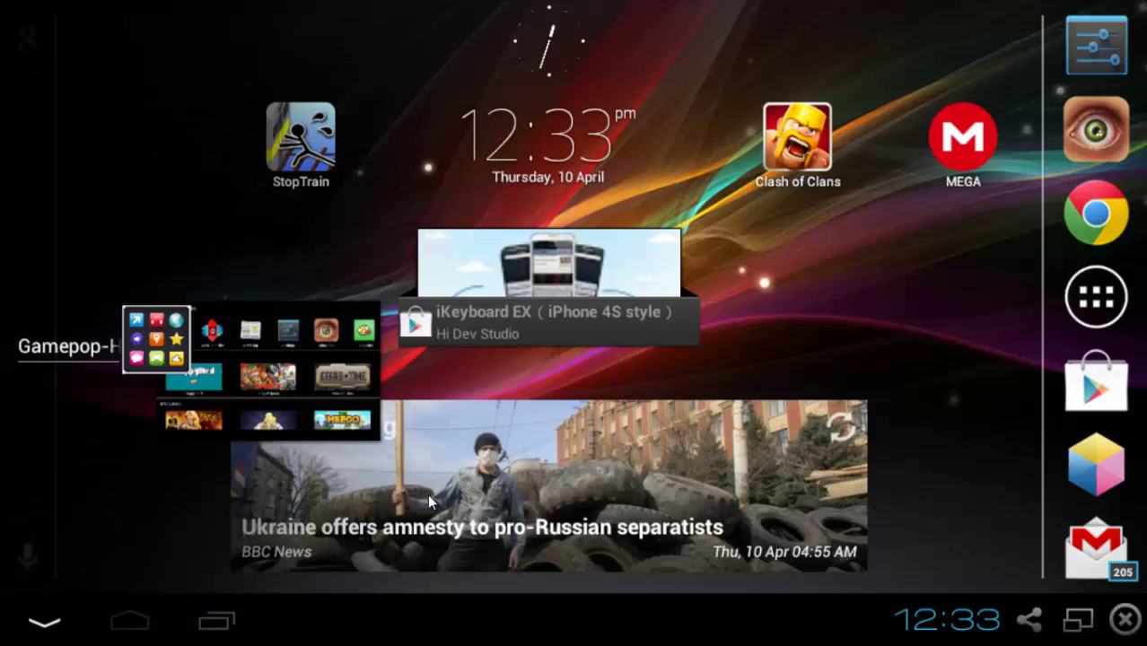
left_click_drag(355, 523, 2, 542)
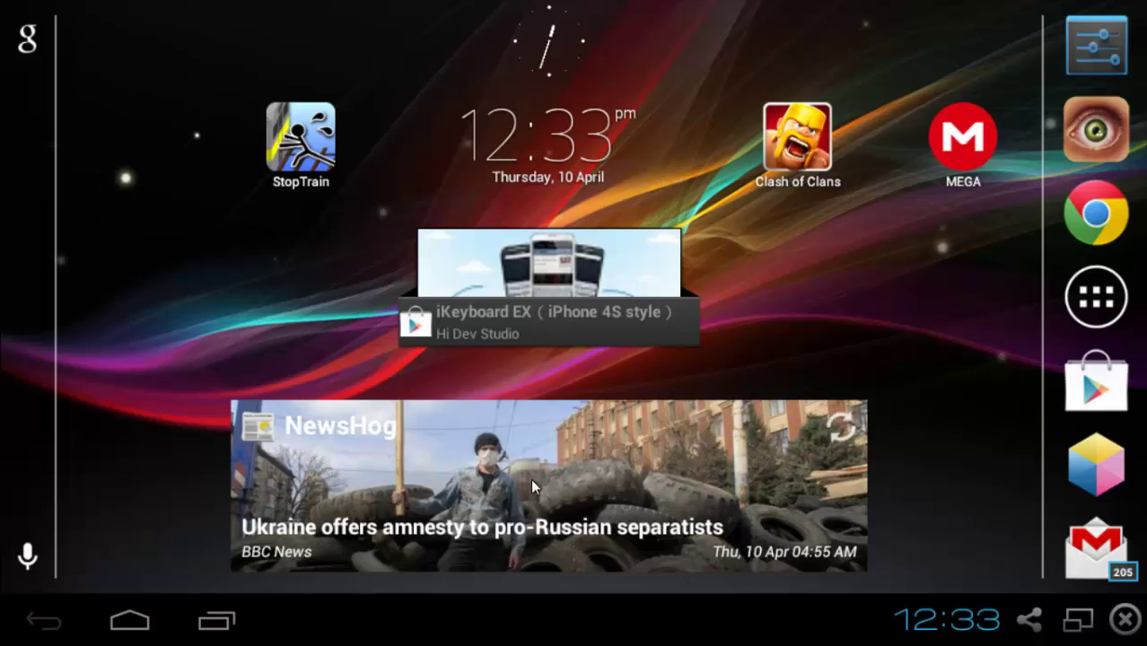
left_click(1119, 375)
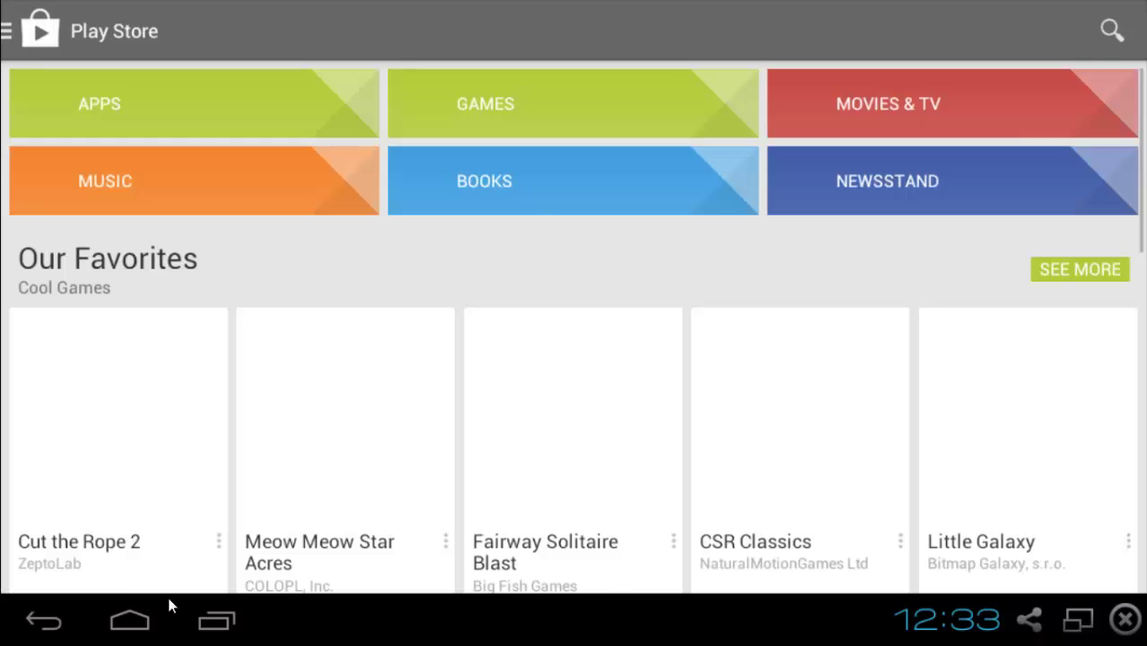
left_click(154, 625)
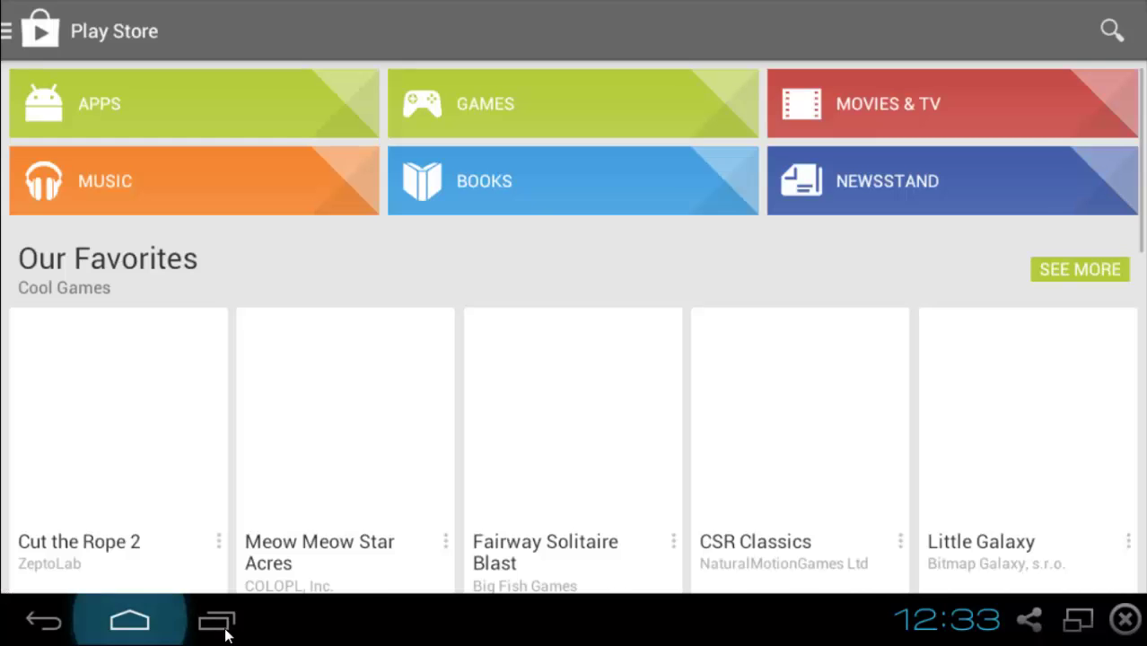
left_click(220, 625)
left_click(109, 553)
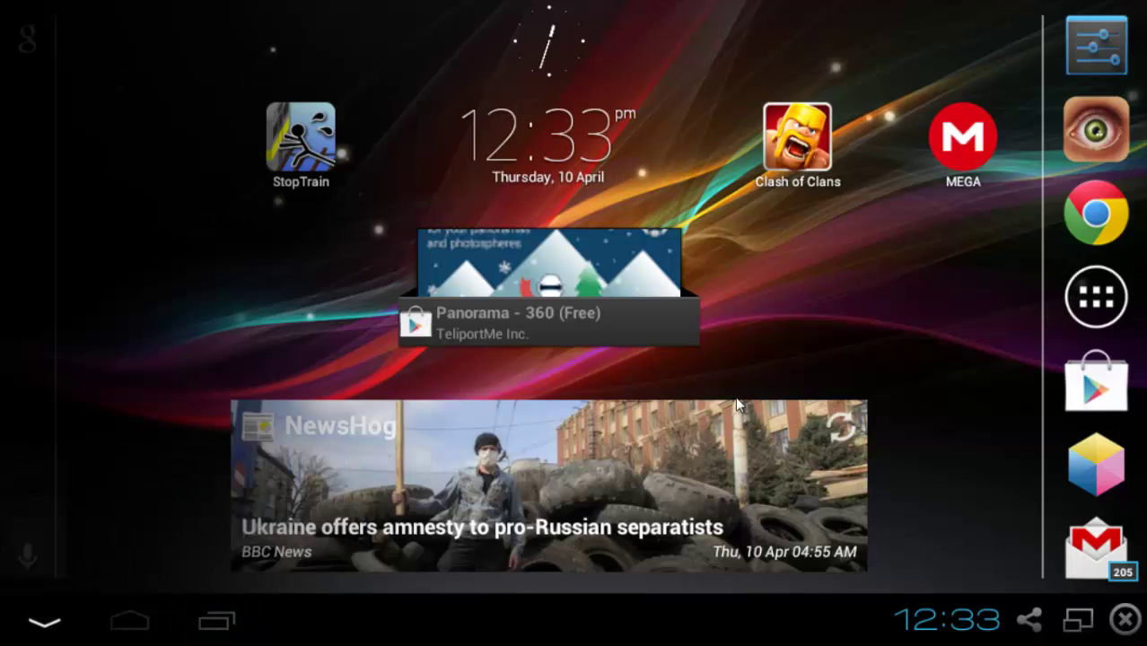
left_click_drag(590, 287, 220, 321)
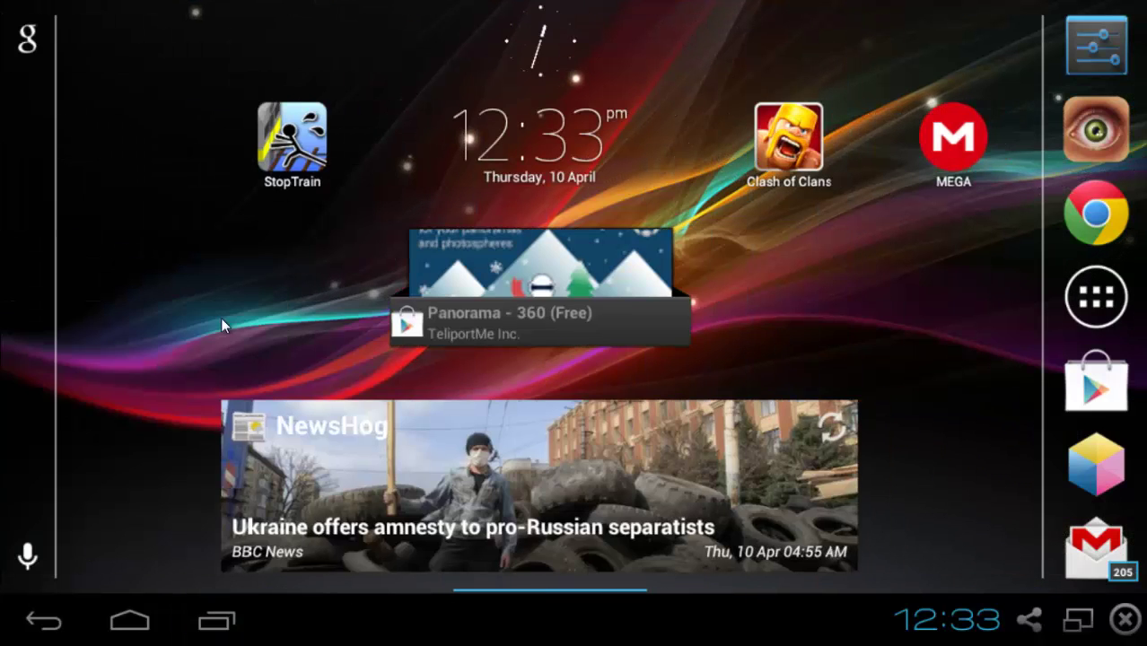
left_click(44, 49)
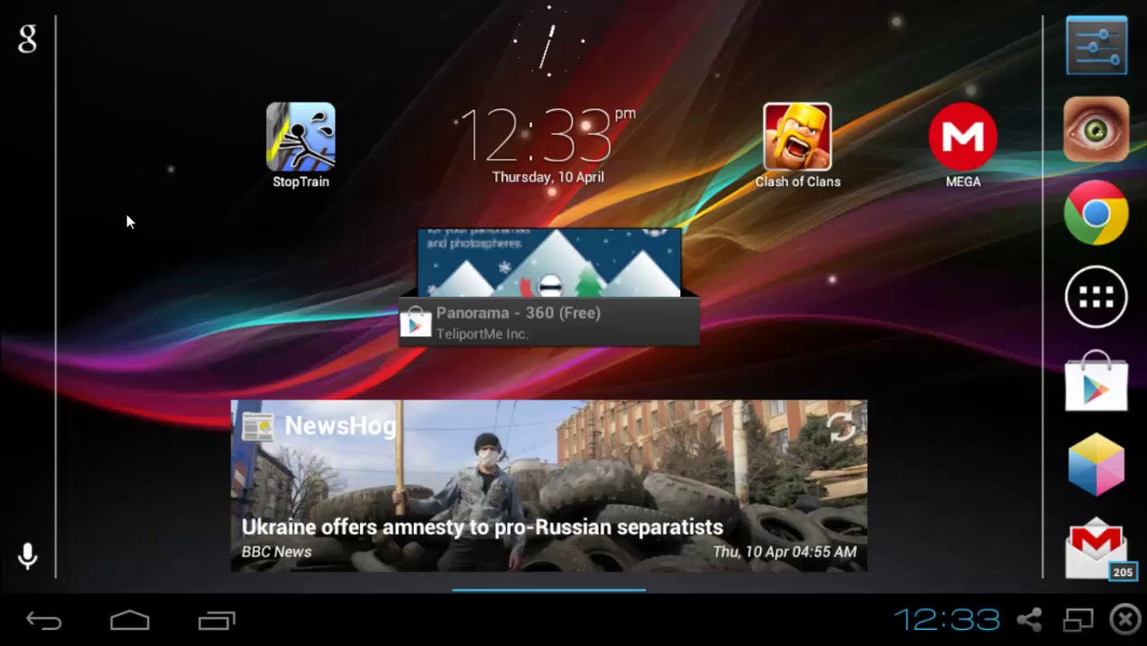
left_click(130, 622)
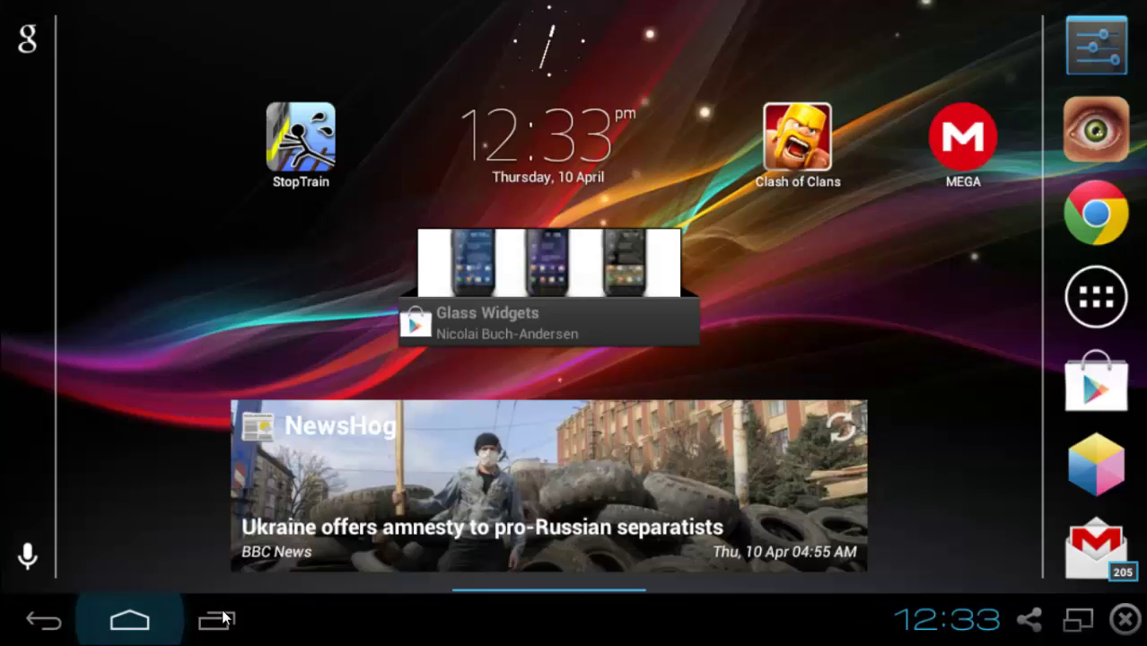
left_click(216, 622)
left_click_drag(264, 536, 85, 545)
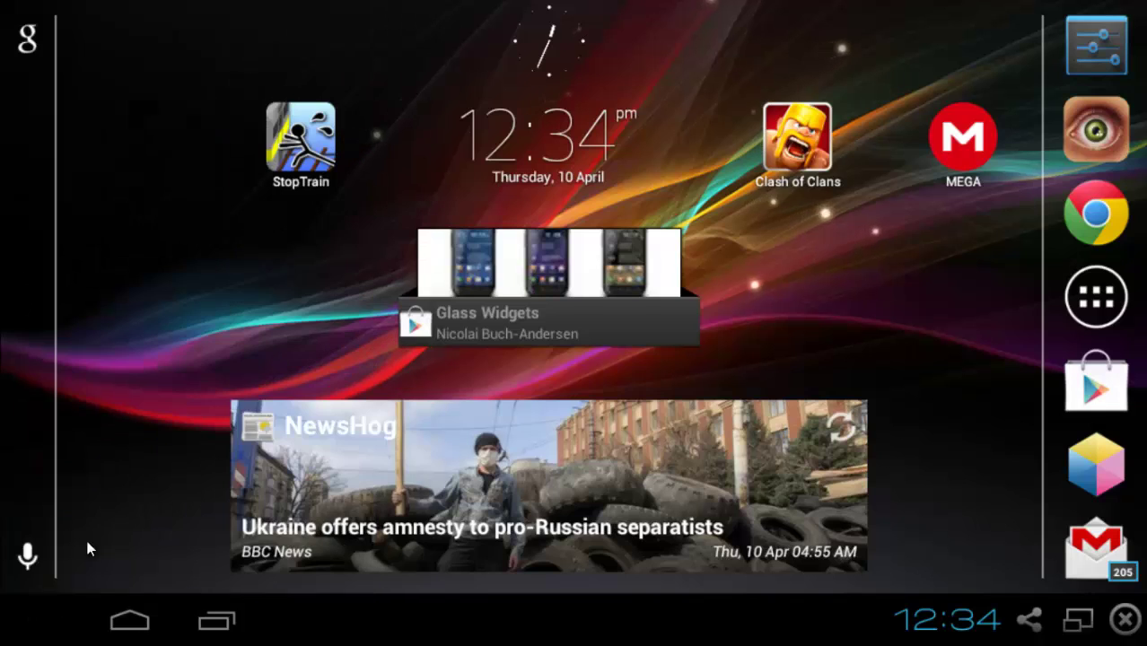
left_click(27, 557)
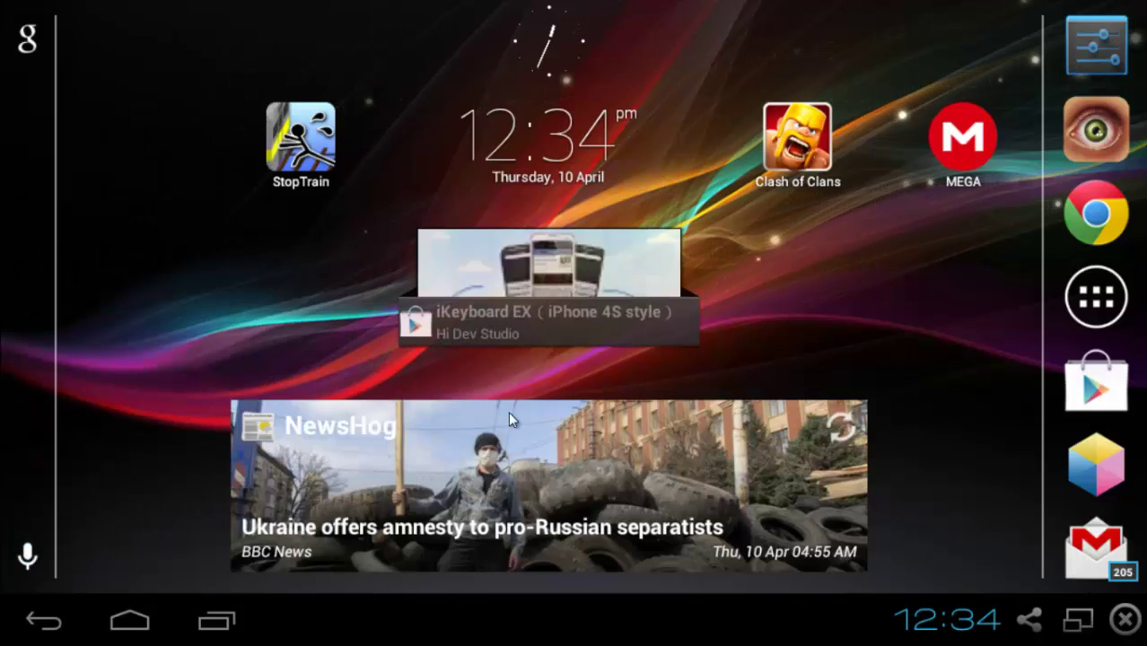
left_click(1093, 363)
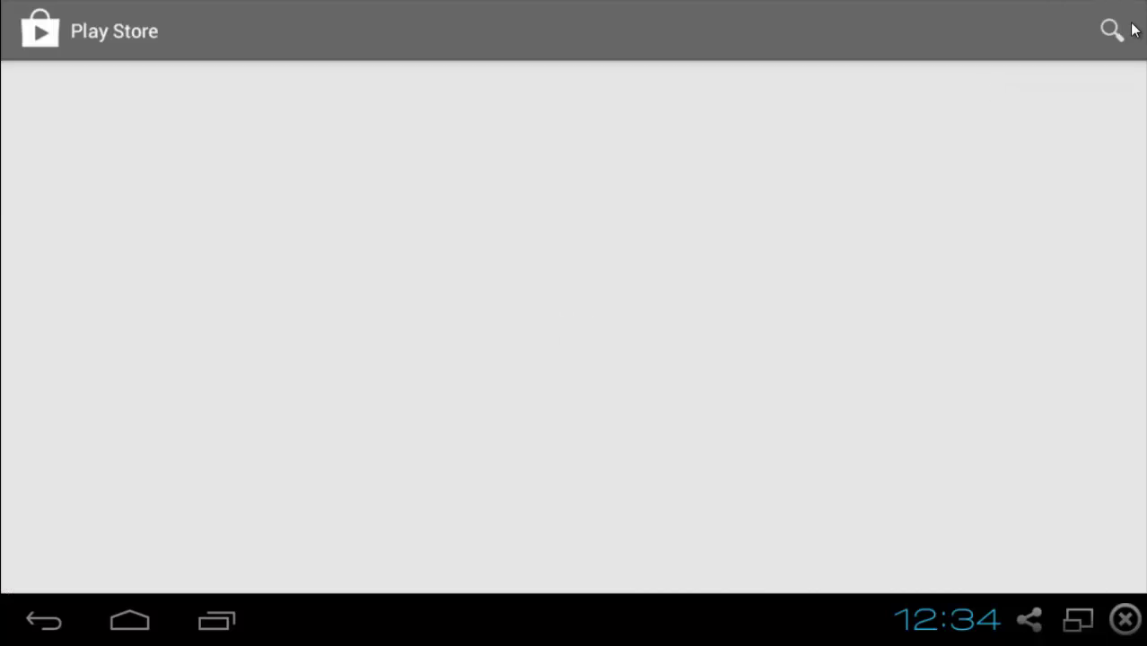
left_click(1110, 29)
type("goog")
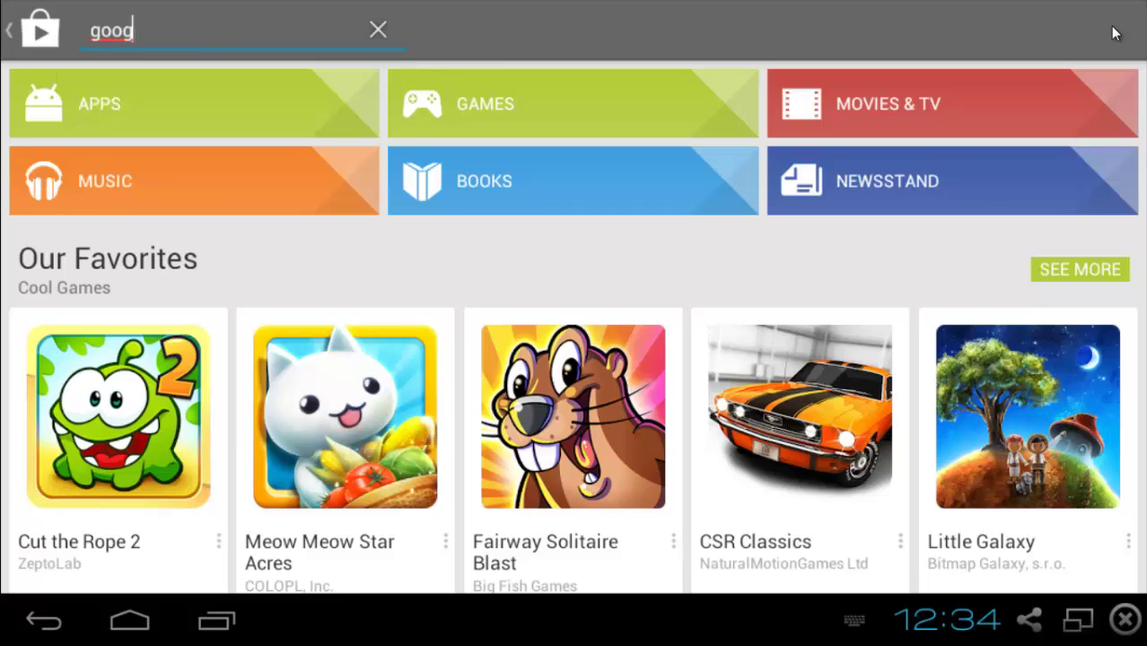
type(";e sse")
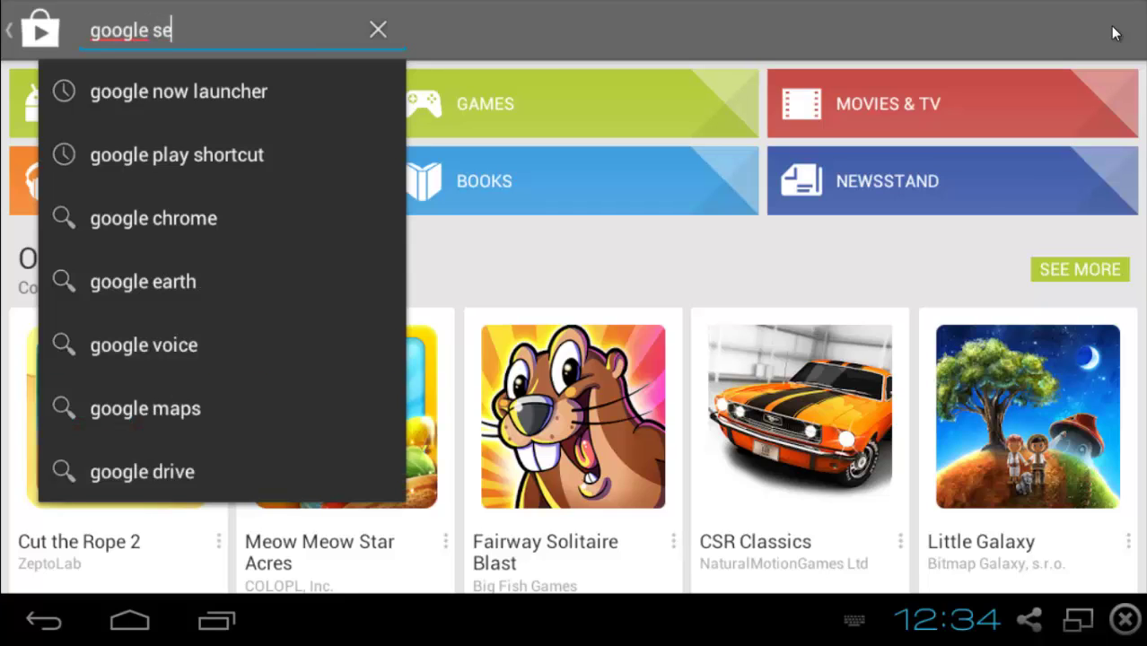
type("vi")
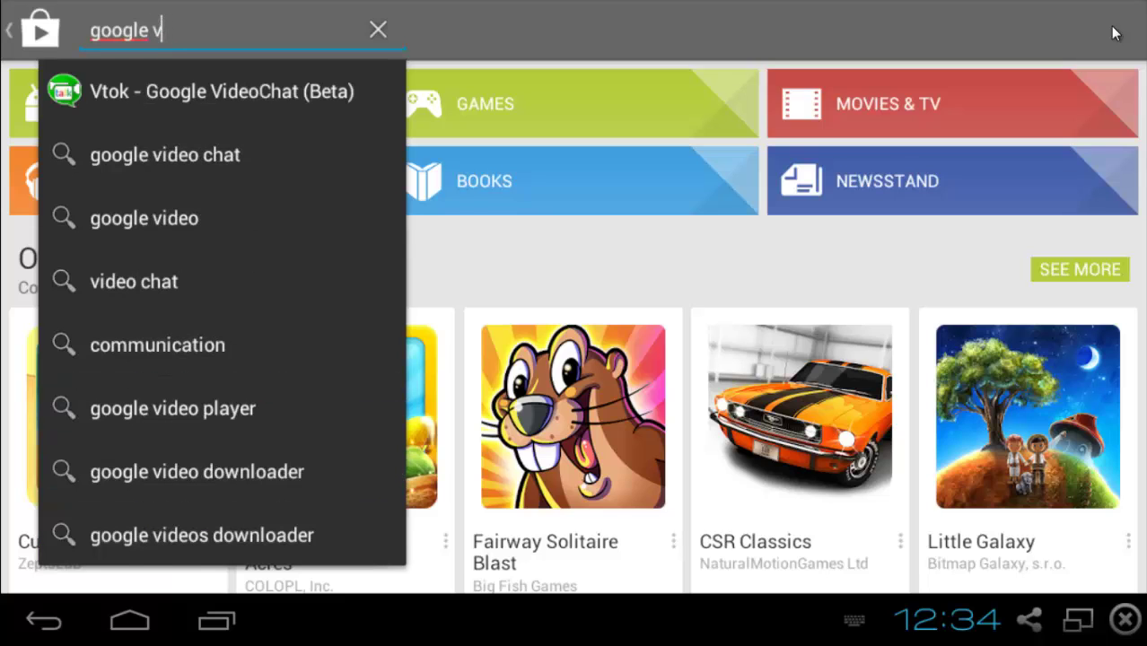
key("BackSpace")
type("sea")
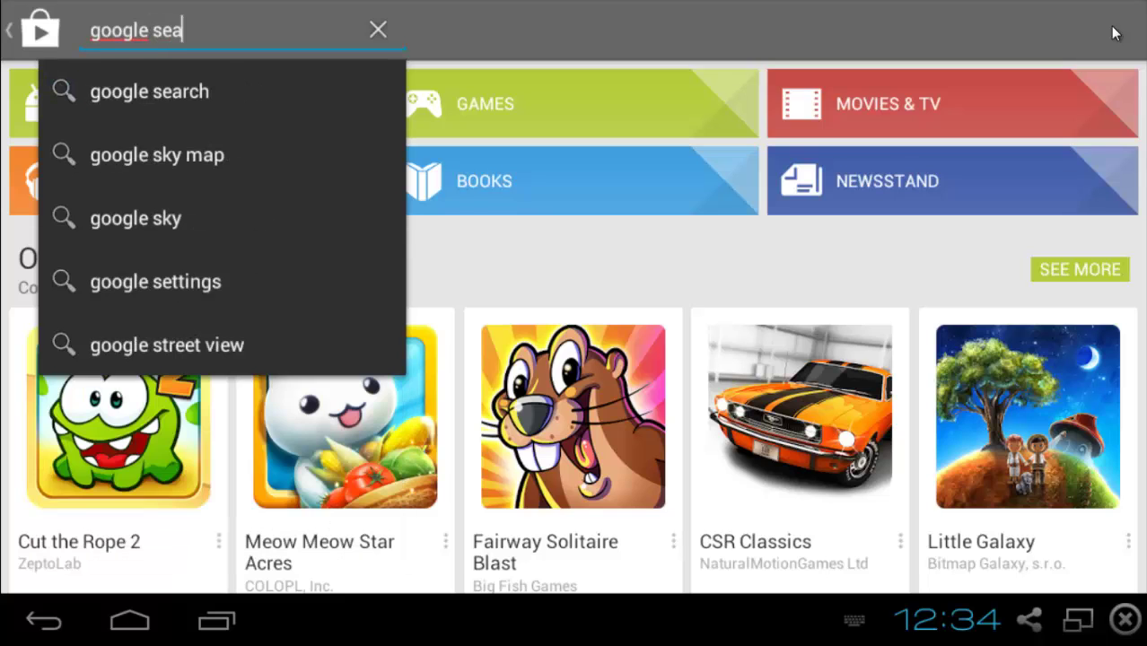
left_click(149, 91)
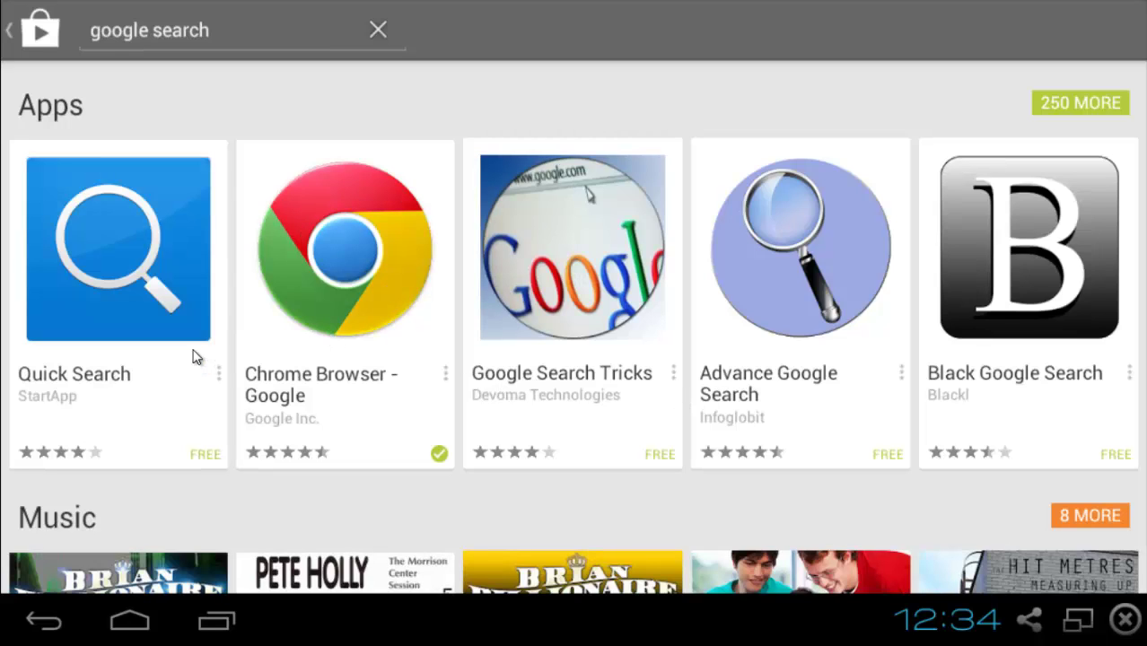
left_click(135, 620)
left_click(218, 620)
left_click(312, 600)
left_click(216, 619)
left_click(216, 619)
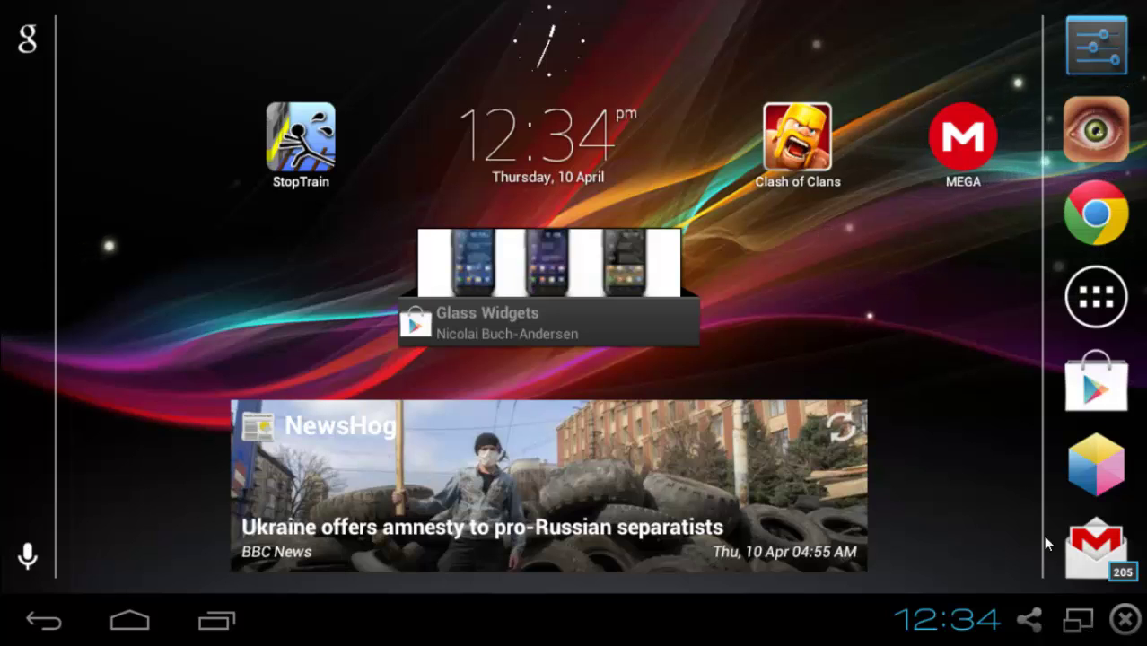
- Scroll through the installed apps in the Nova app drawer
left_click(1097, 292)
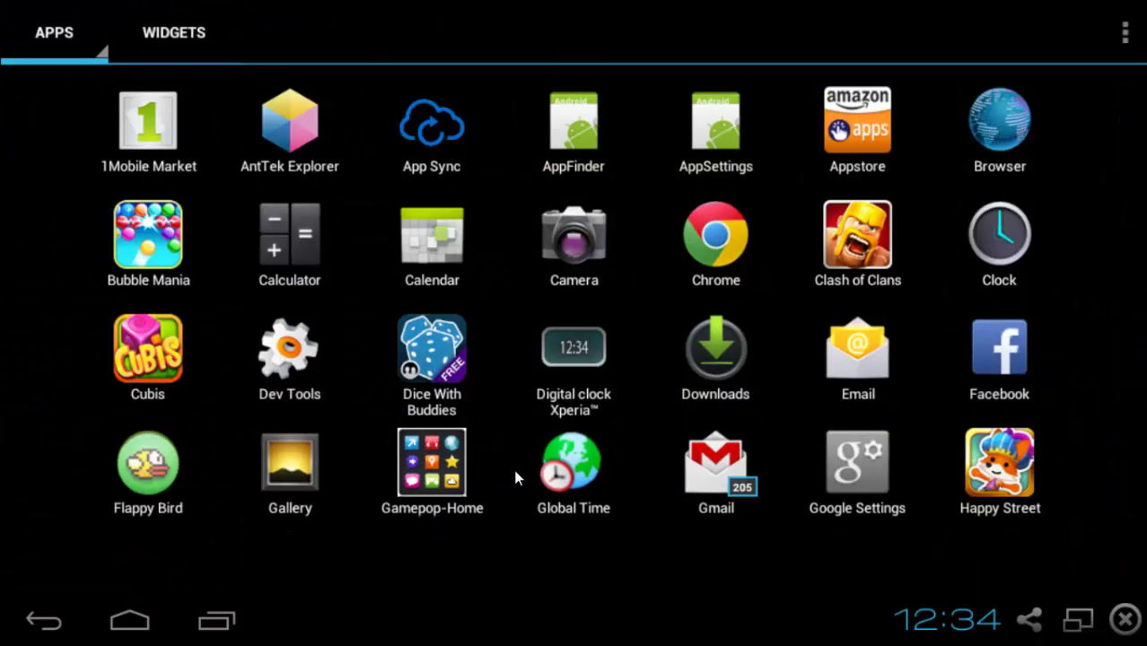
scroll(516, 474, "down", 1)
scroll(564, 291, "down", 1)
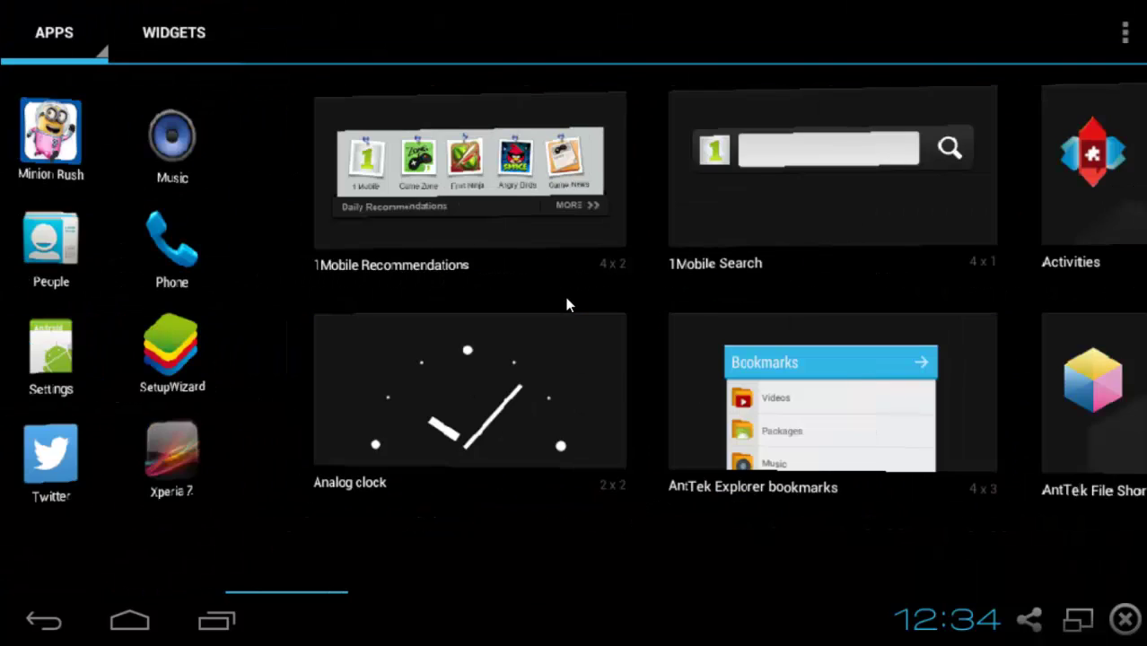
scroll(395, 287, "up", 1)
- Browse the WIDGETS tab, then return home and bring up the Menu options list
left_click_drag(481, 348, 862, 404)
scroll(862, 405, "up", 1)
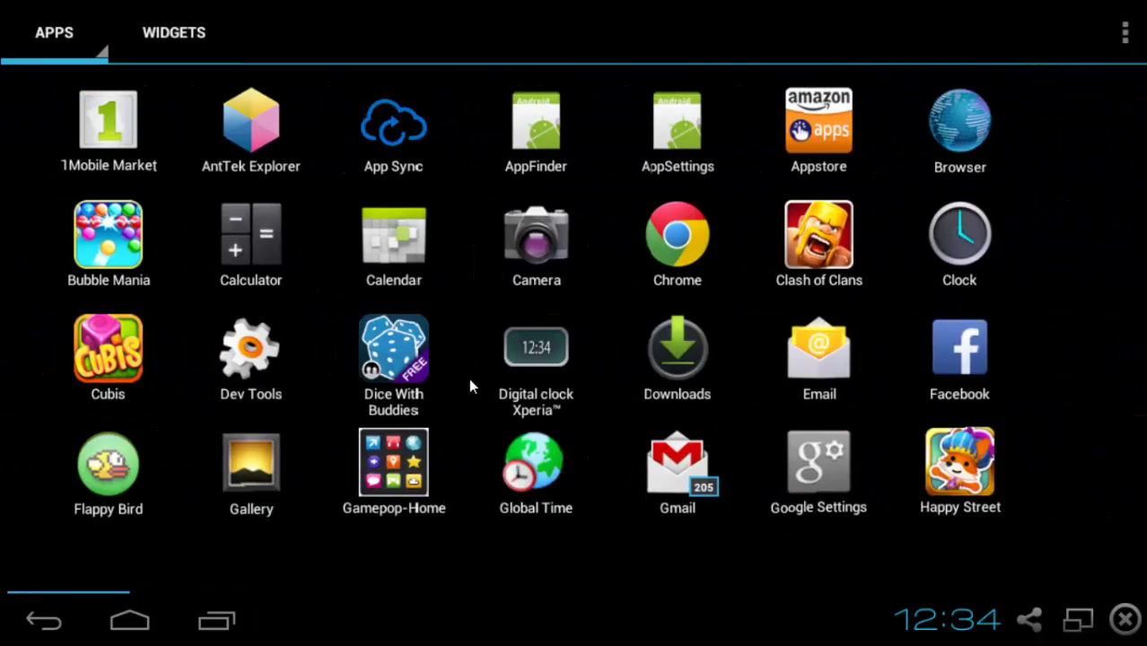
scroll(818, 488, "up", 1)
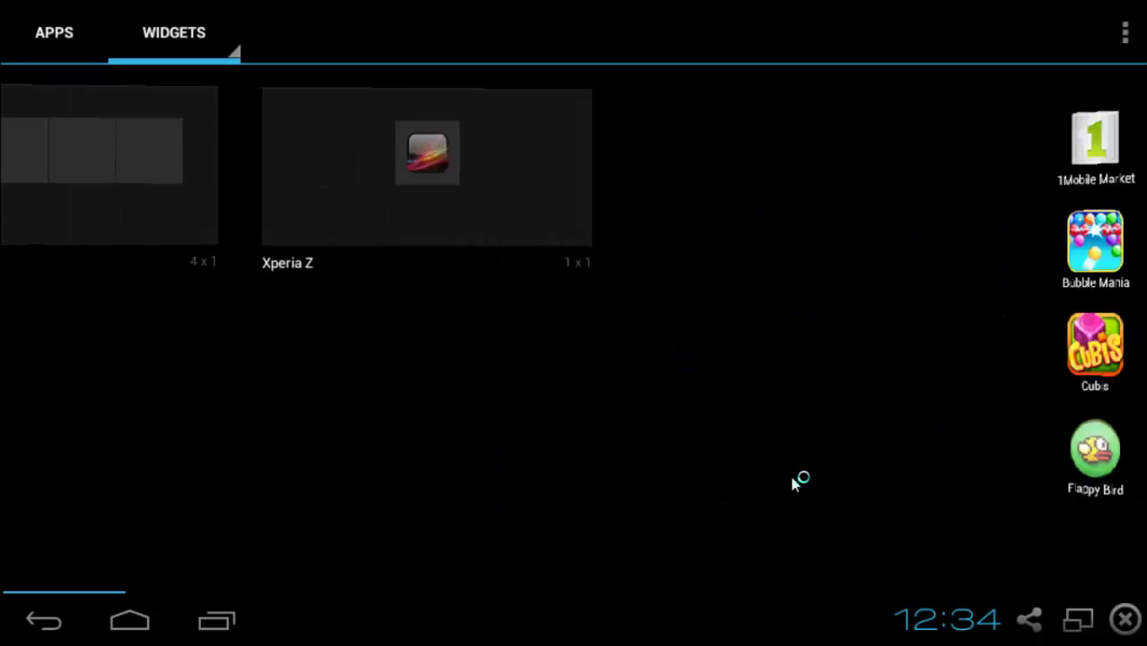
scroll(607, 445, "down", 1)
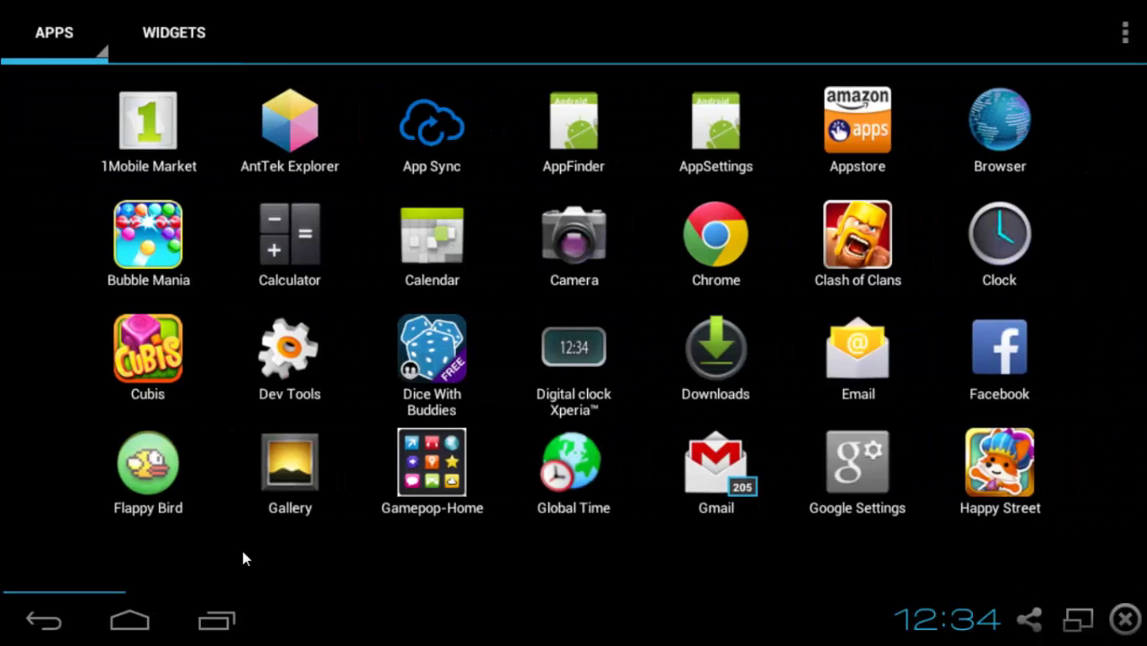
left_click(141, 615)
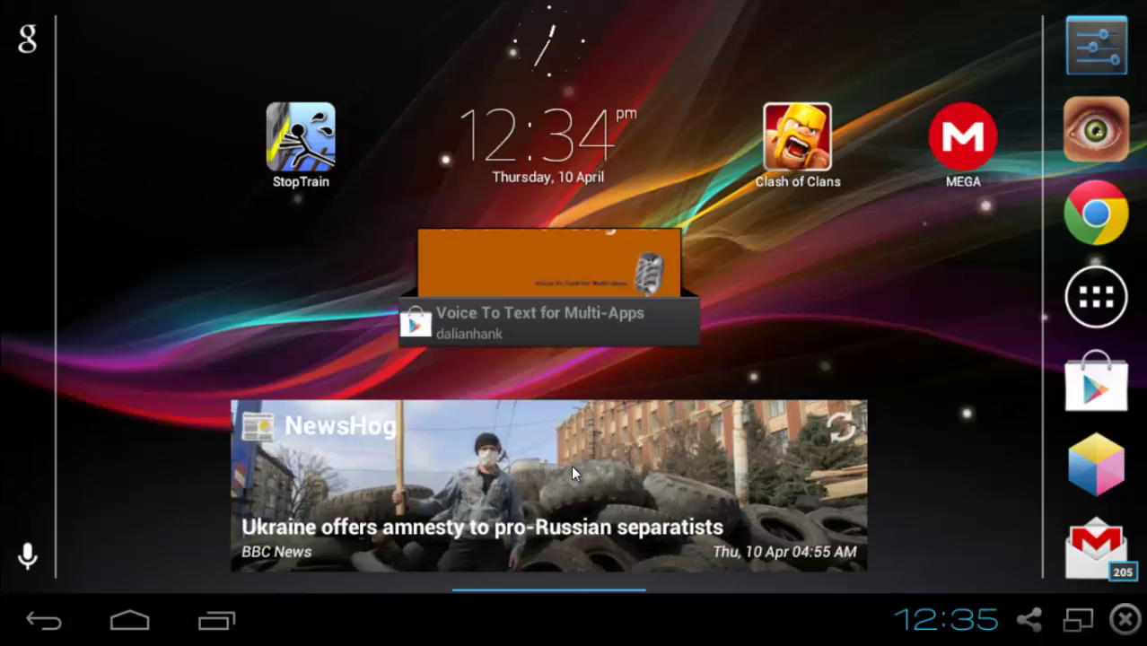
key("Menu")
left_click(1040, 524)
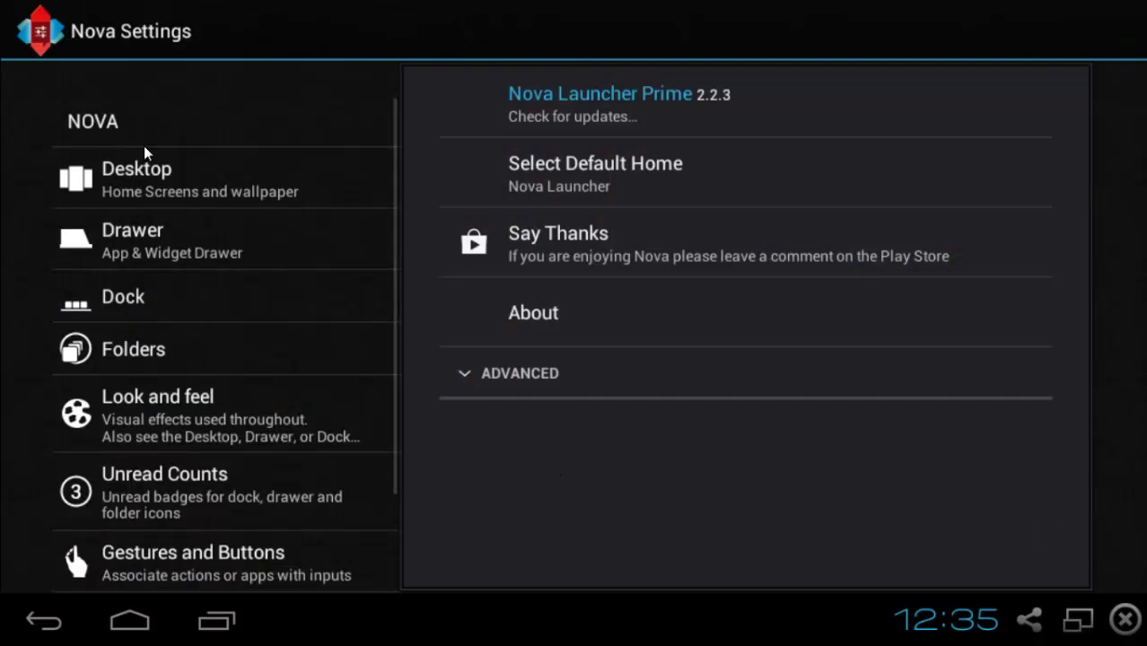
scroll(169, 328, "down", 3)
scroll(169, 333, "up", 3)
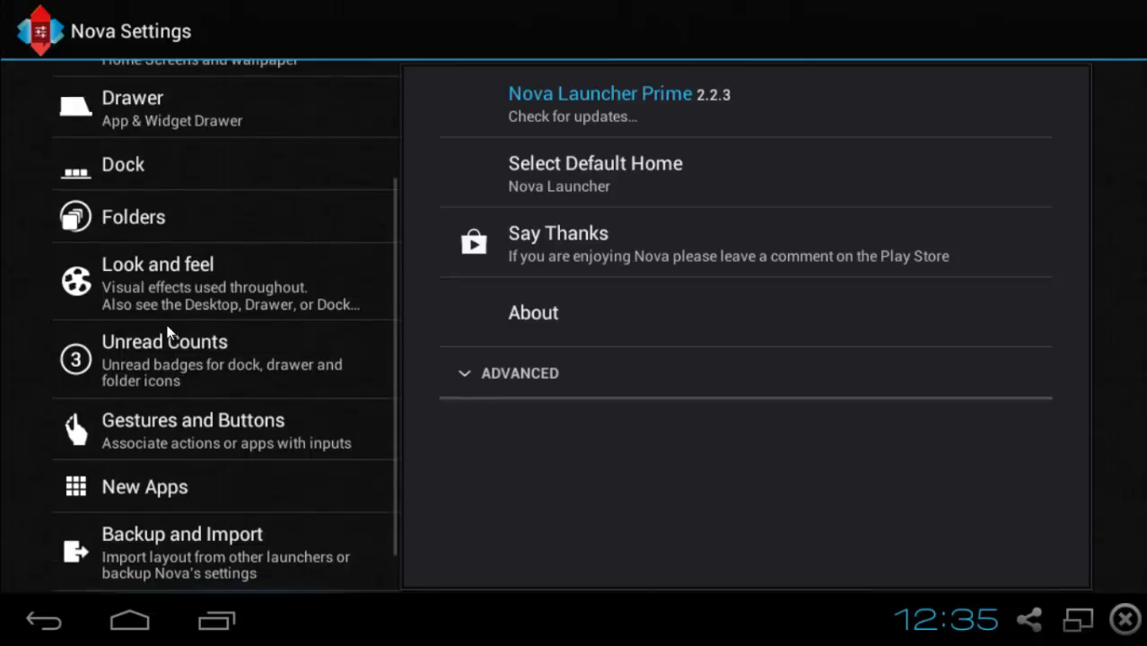
left_click(134, 619)
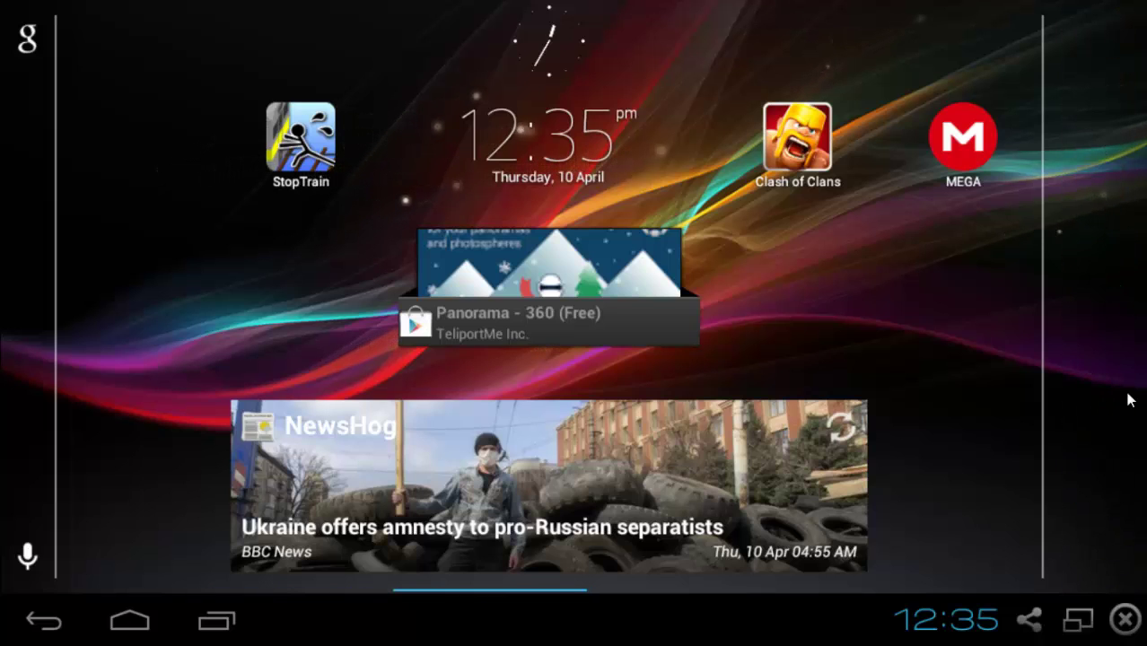
- Toggle the home pages overview twice, close it, and bring up the Menu options list
mouse_move(1133, 398)
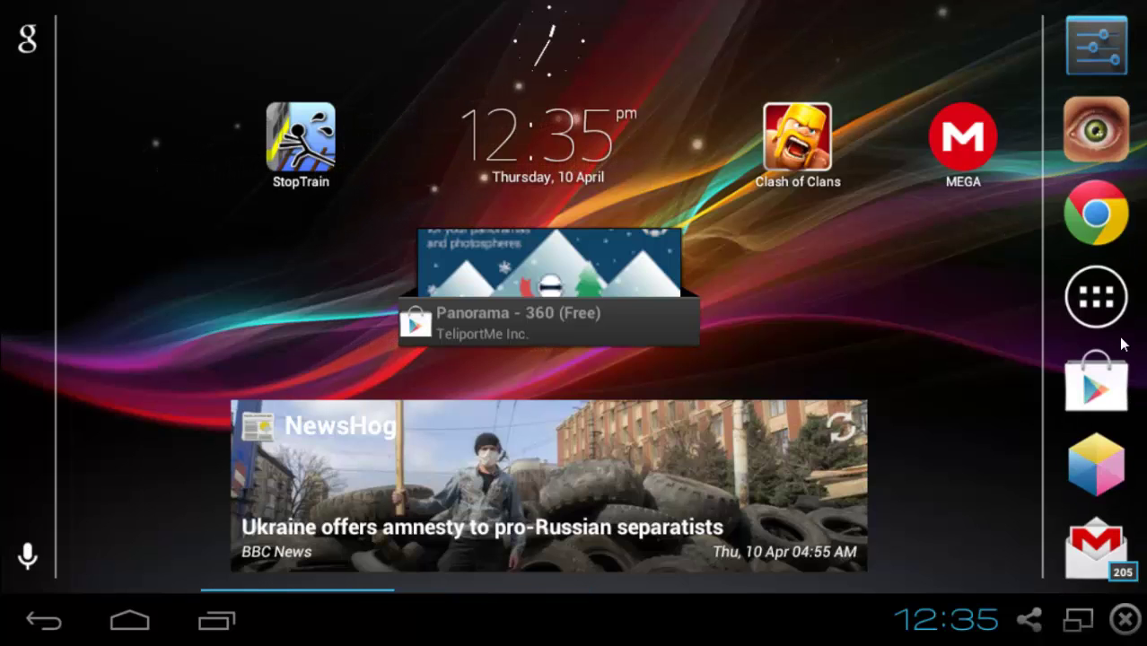
left_click(845, 247)
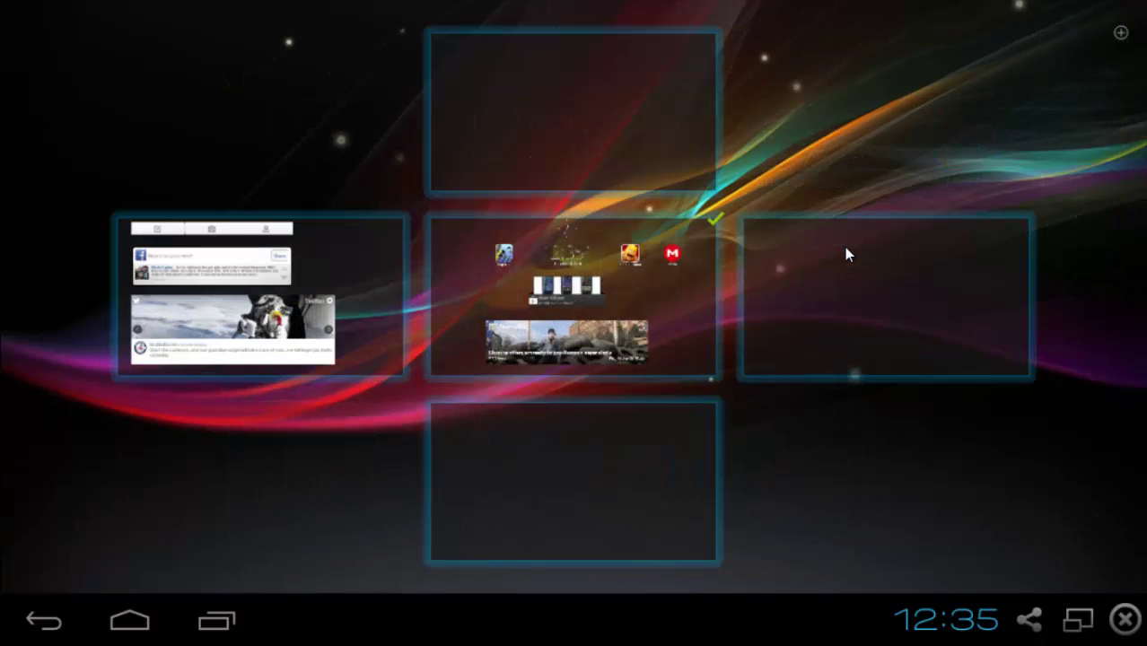
left_click(593, 316)
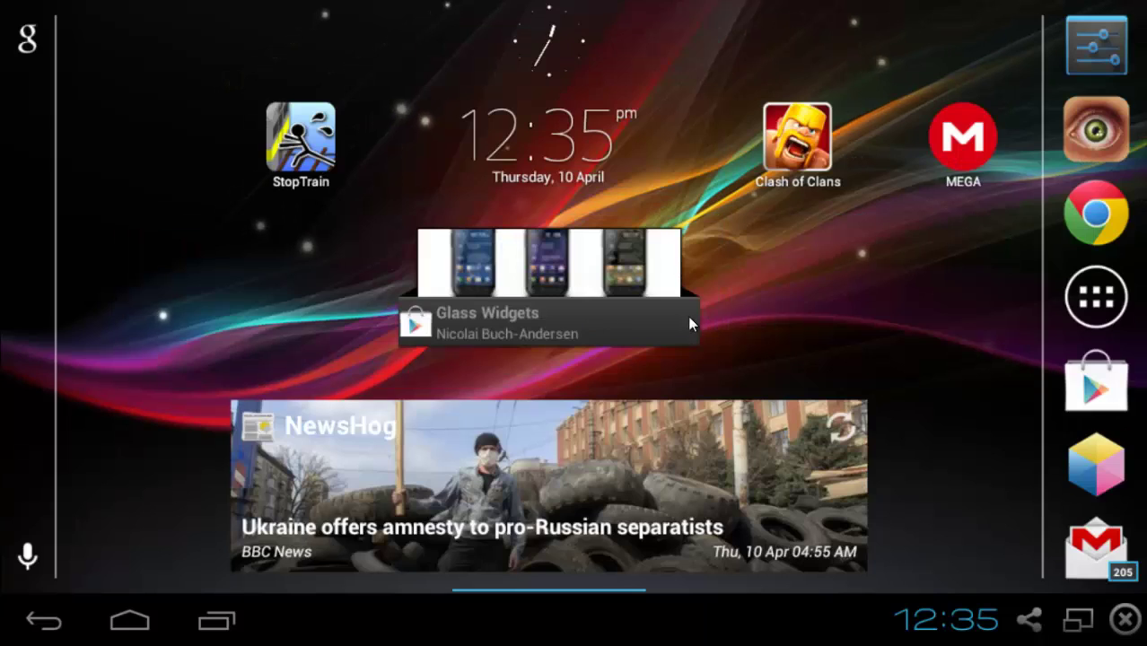
left_click(814, 256)
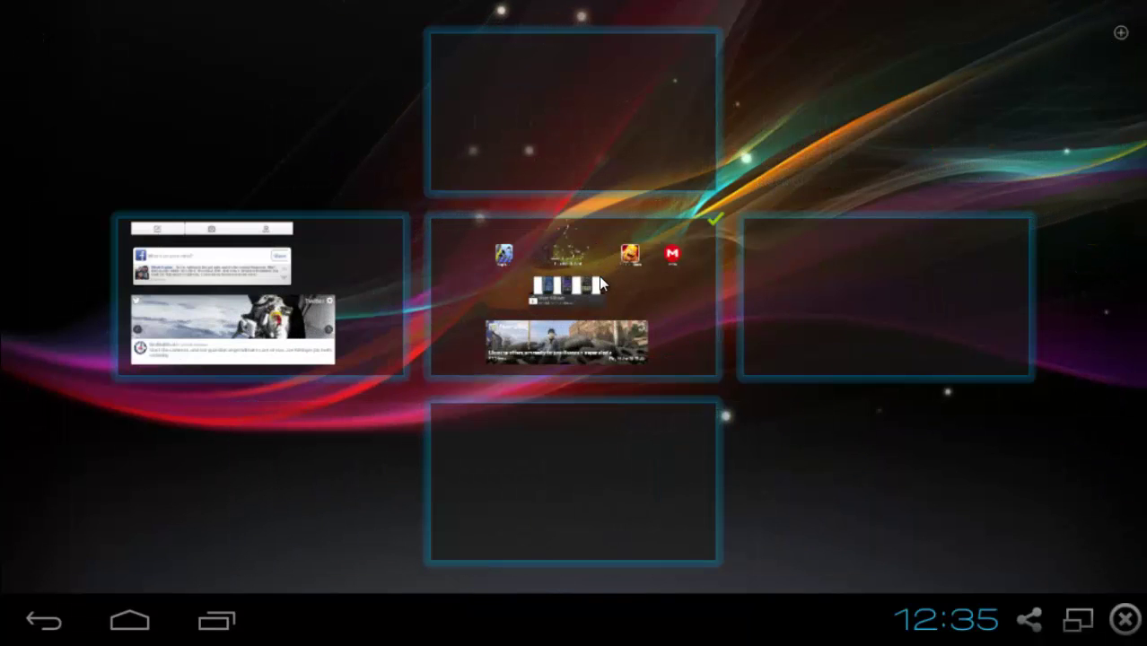
key("Escape")
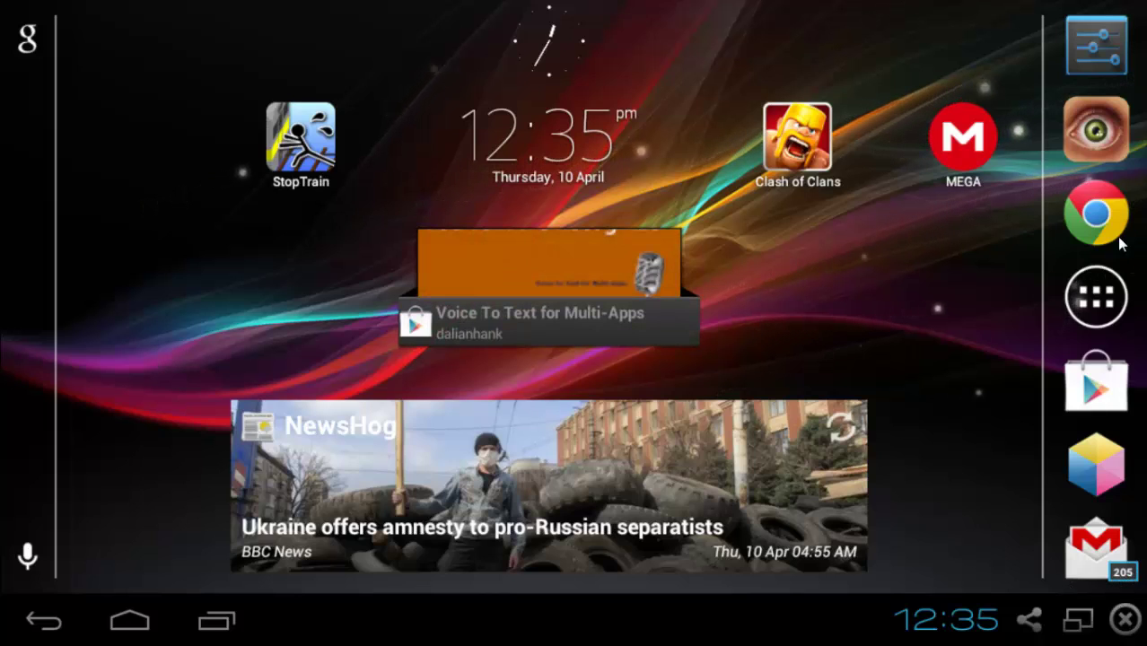
key("Menu")
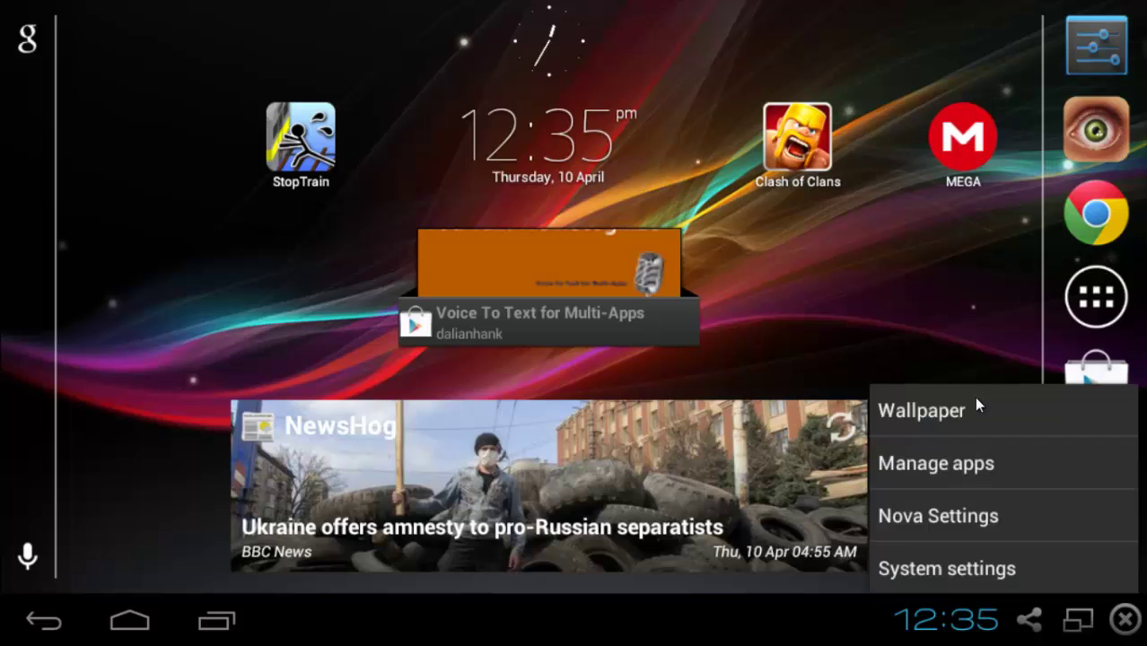
- Back up Nova's settings under the default name 2014-04-10_12-35 via Backup and Import
left_click(982, 517)
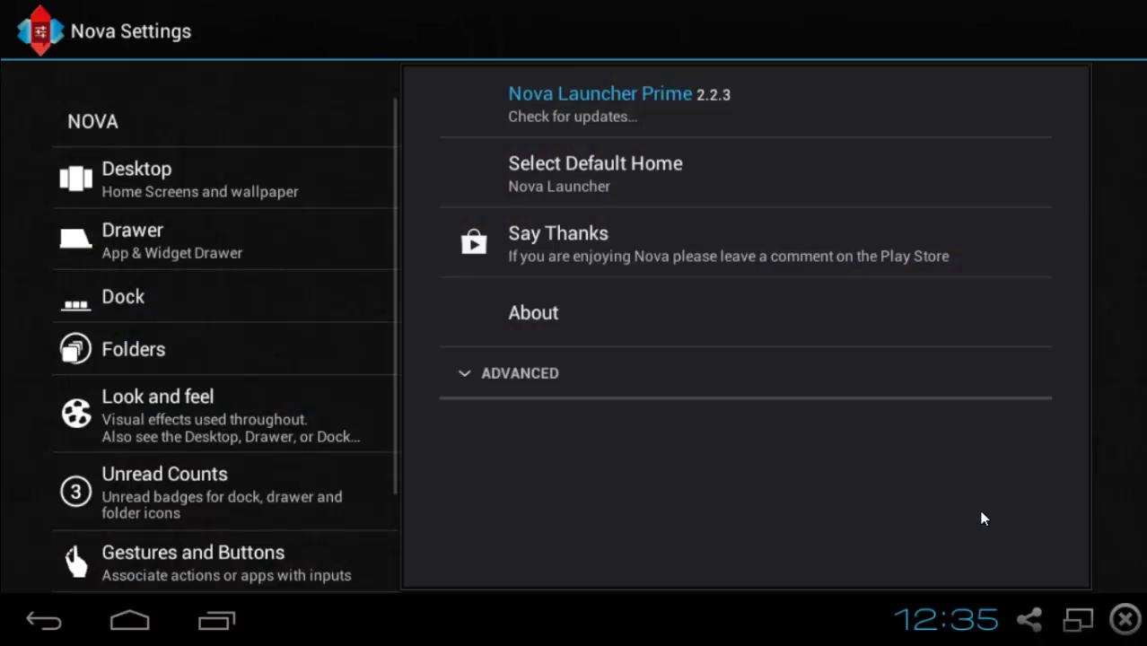
scroll(257, 480, "down", 3)
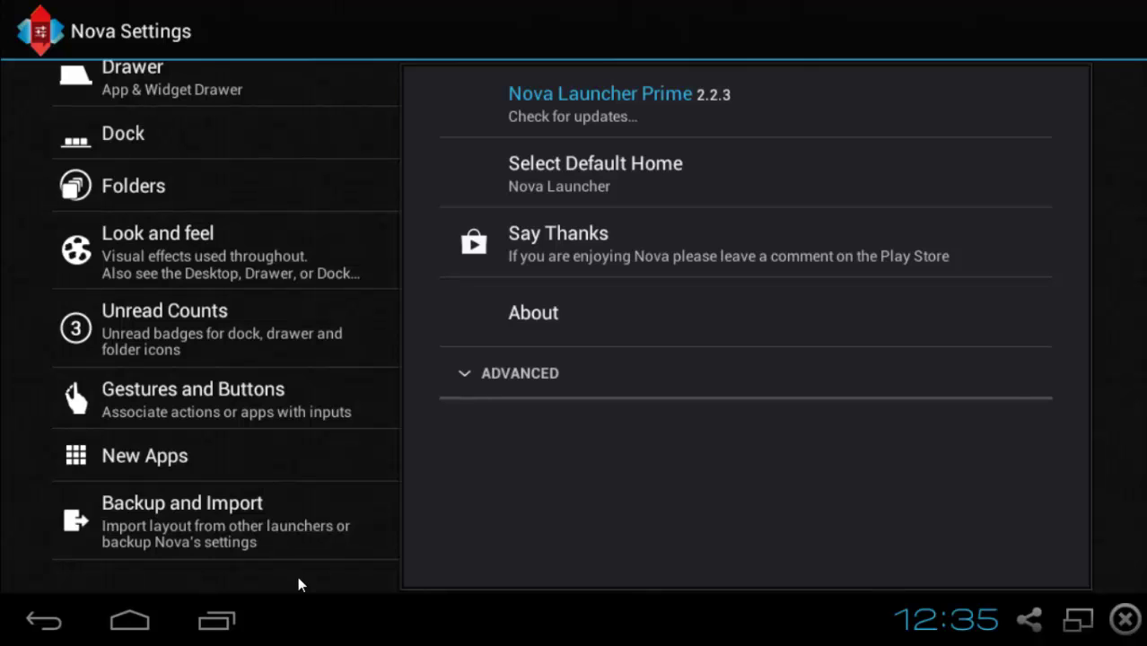
left_click(303, 541)
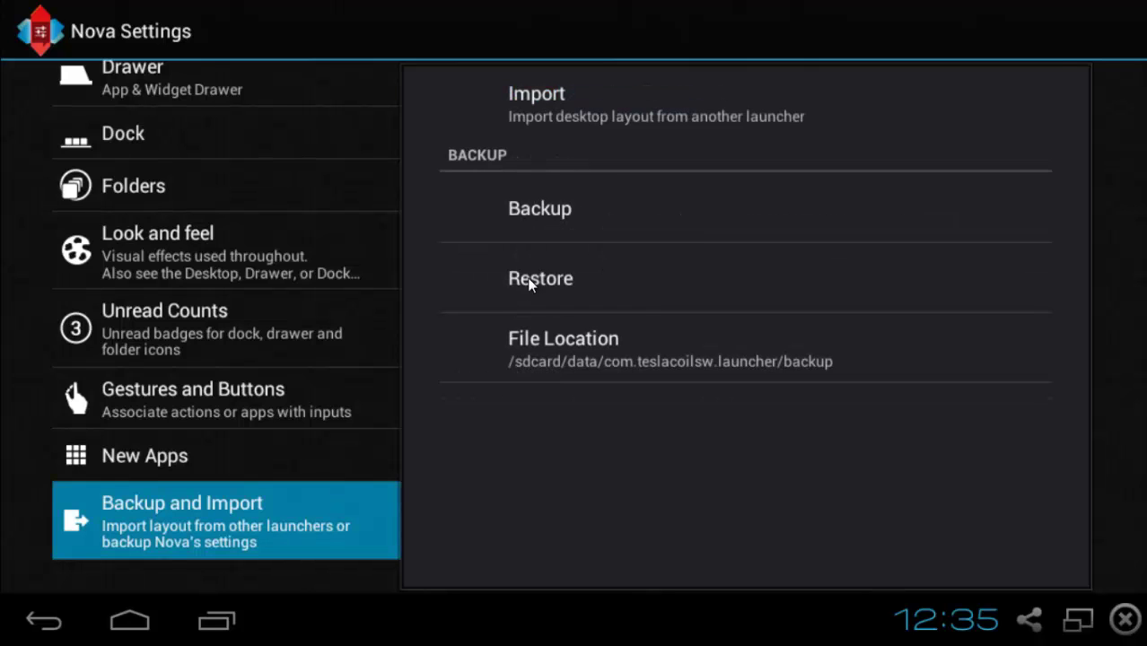
left_click(614, 222)
left_click(635, 366)
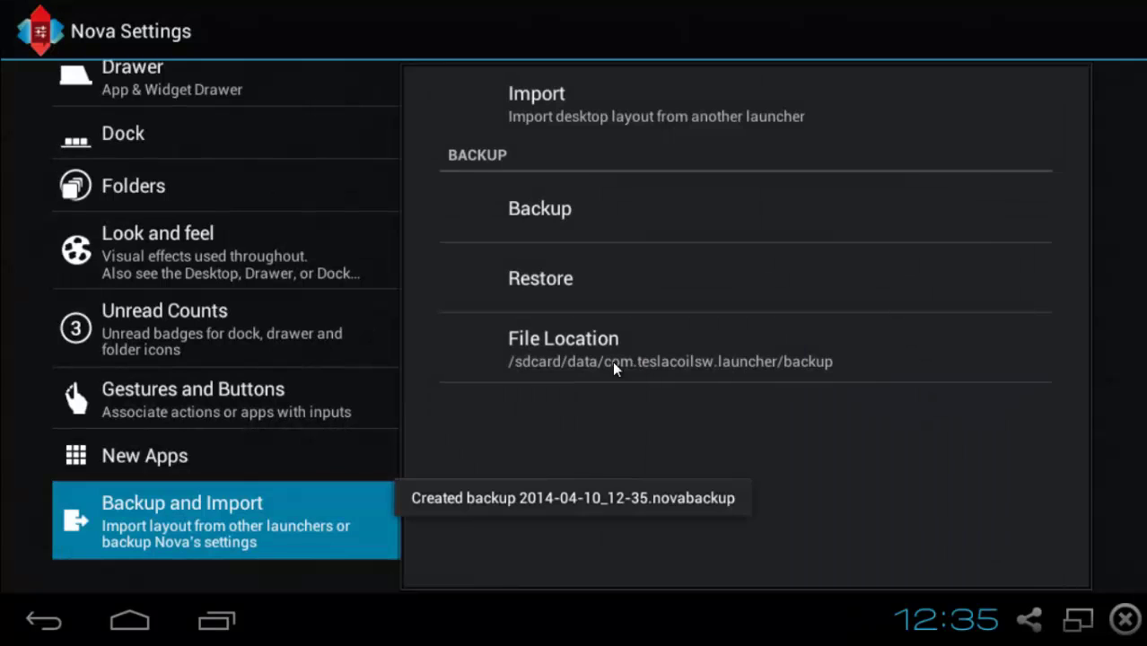
- Check the Unread Counts provider choice, leaving TeslaUnread selected
left_click(284, 357)
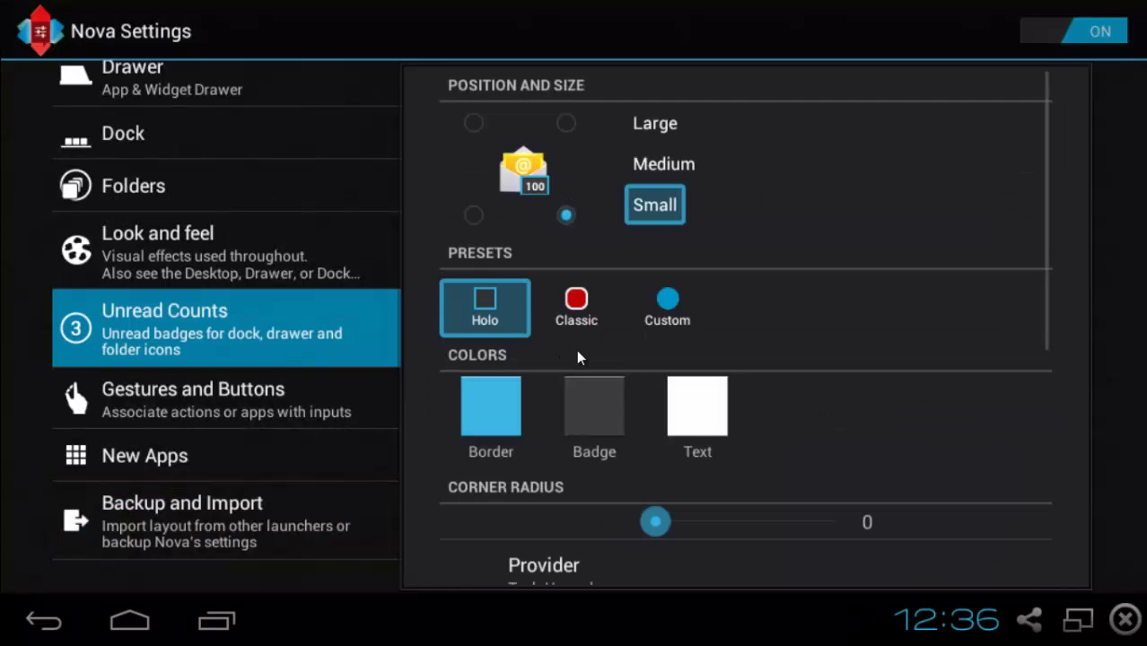
scroll(837, 368, "down", 3)
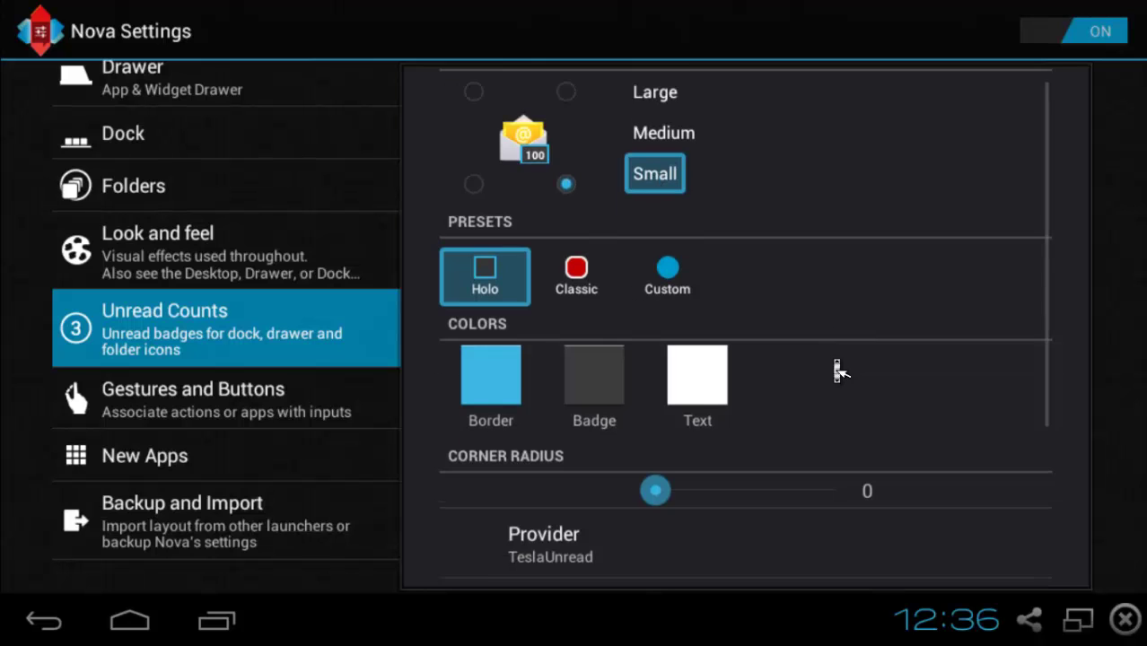
left_click(557, 485)
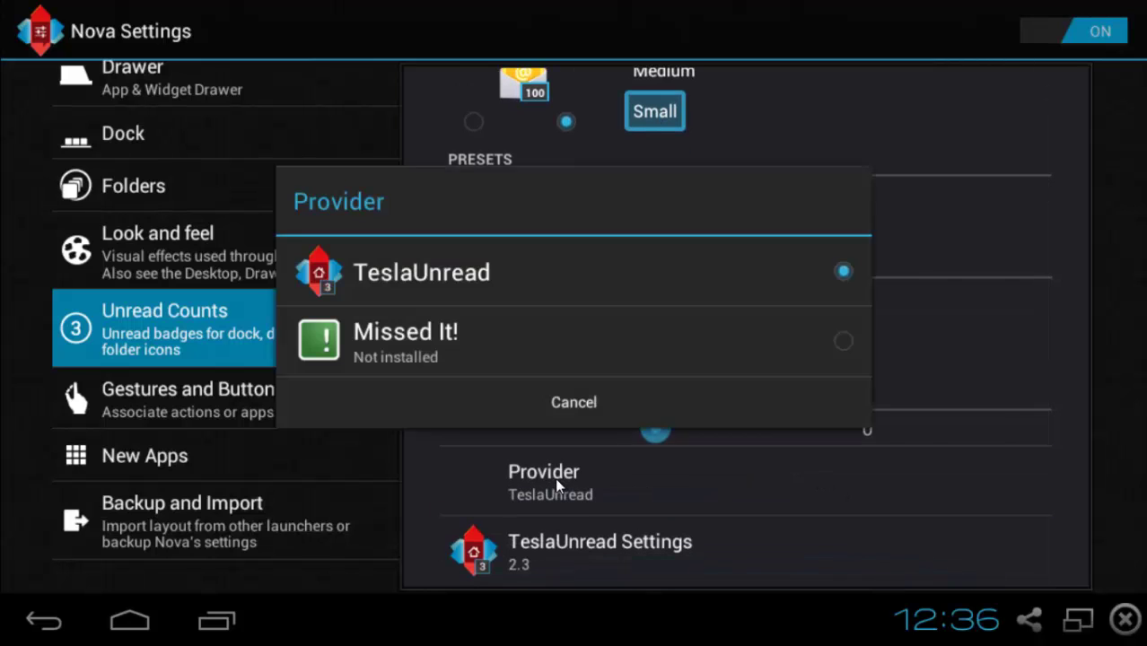
left_click(614, 401)
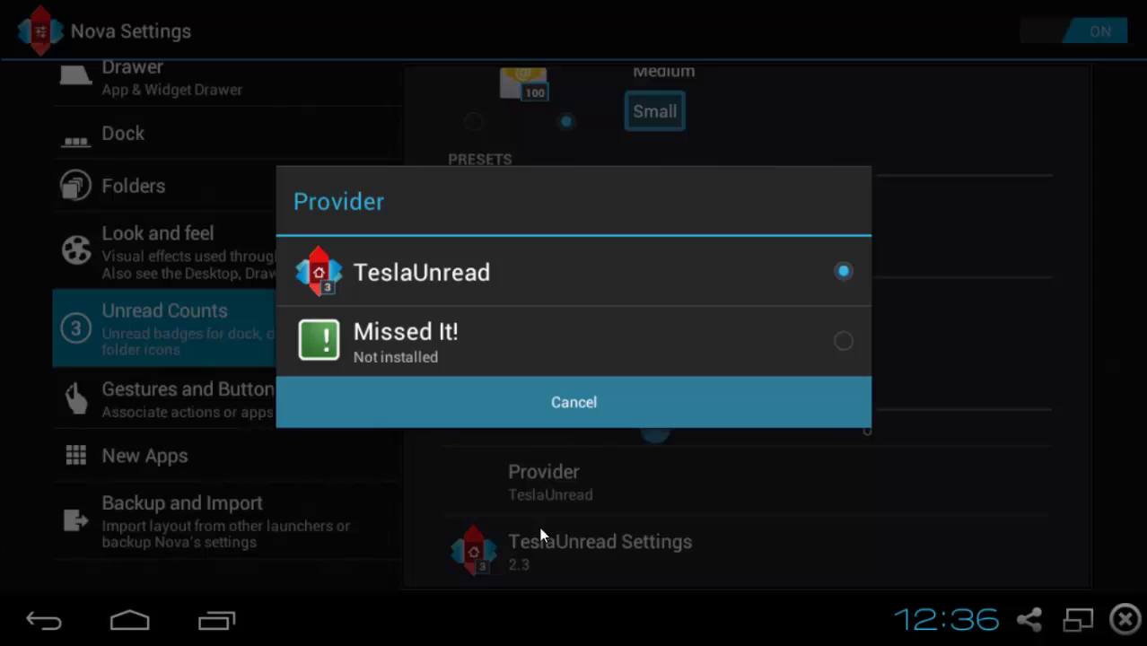